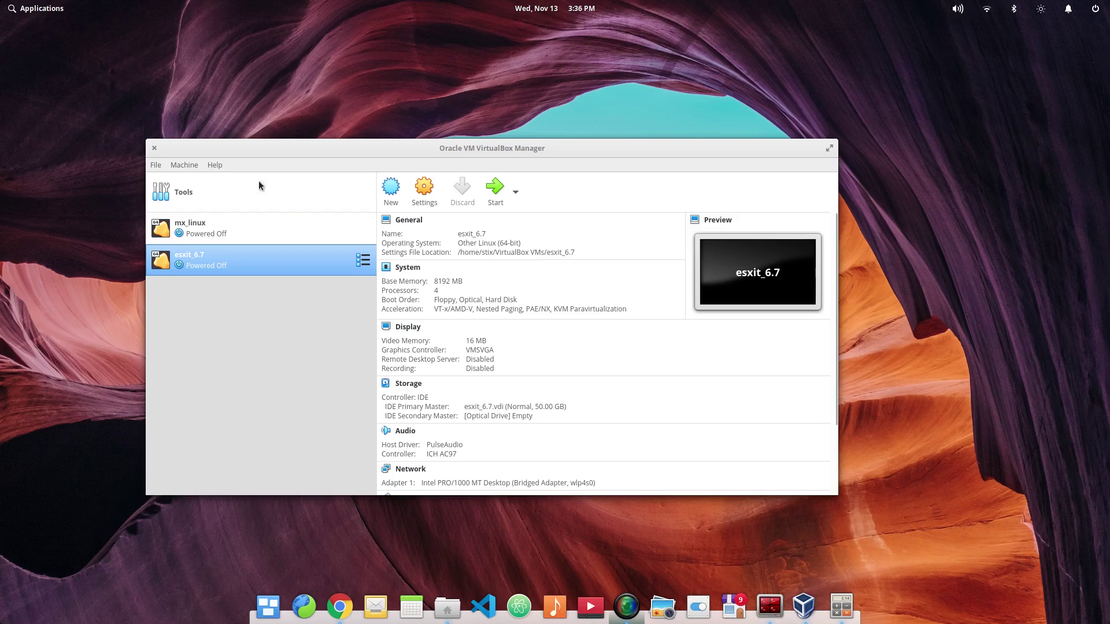
Step: Define a new Windows 10 (64-bit) machine named windows_10 with 3072 MB memory
{"action": "left_click", "coordinate": [402, 196]}
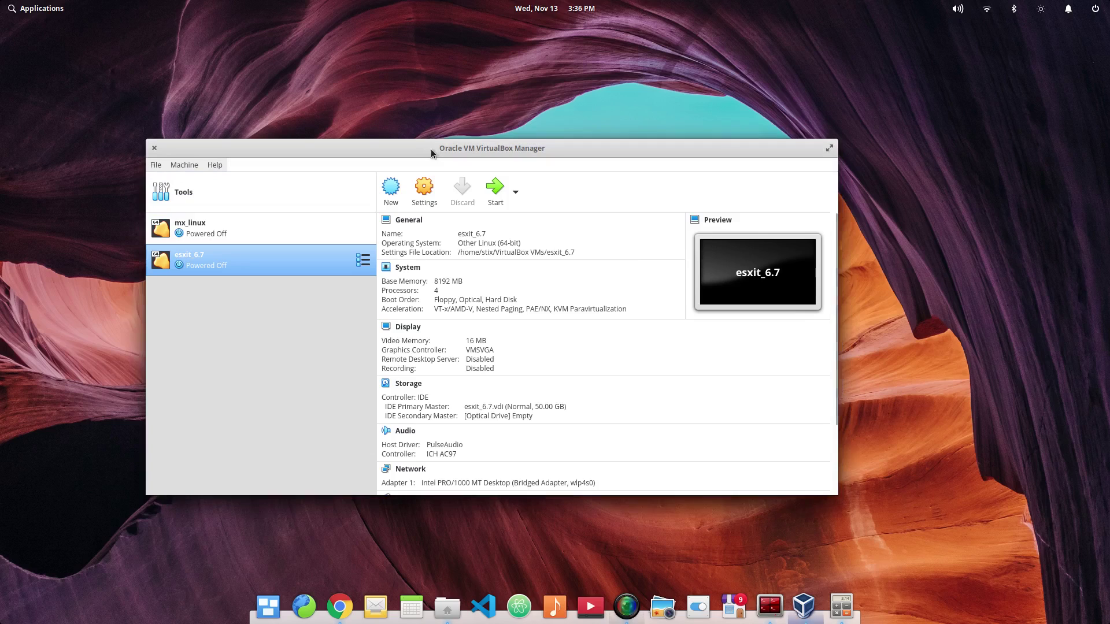
{"action": "left_click", "coordinate": [398, 188]}
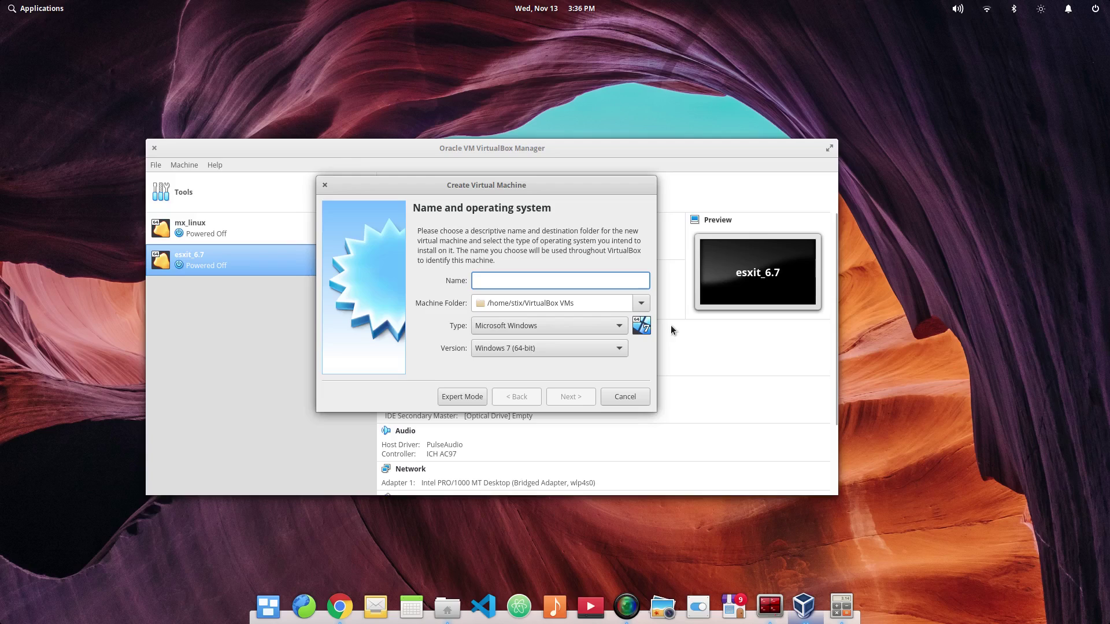
{"action": "type", "text": "windows_10"}
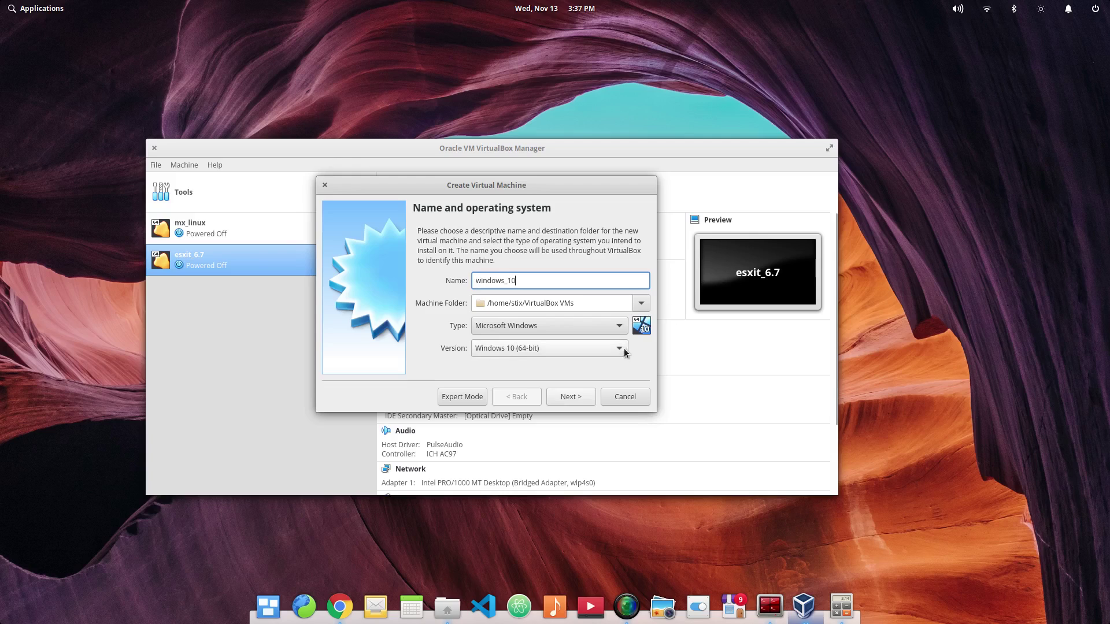
{"action": "left_click", "coordinate": [624, 351]}
{"action": "left_click", "coordinate": [640, 349]}
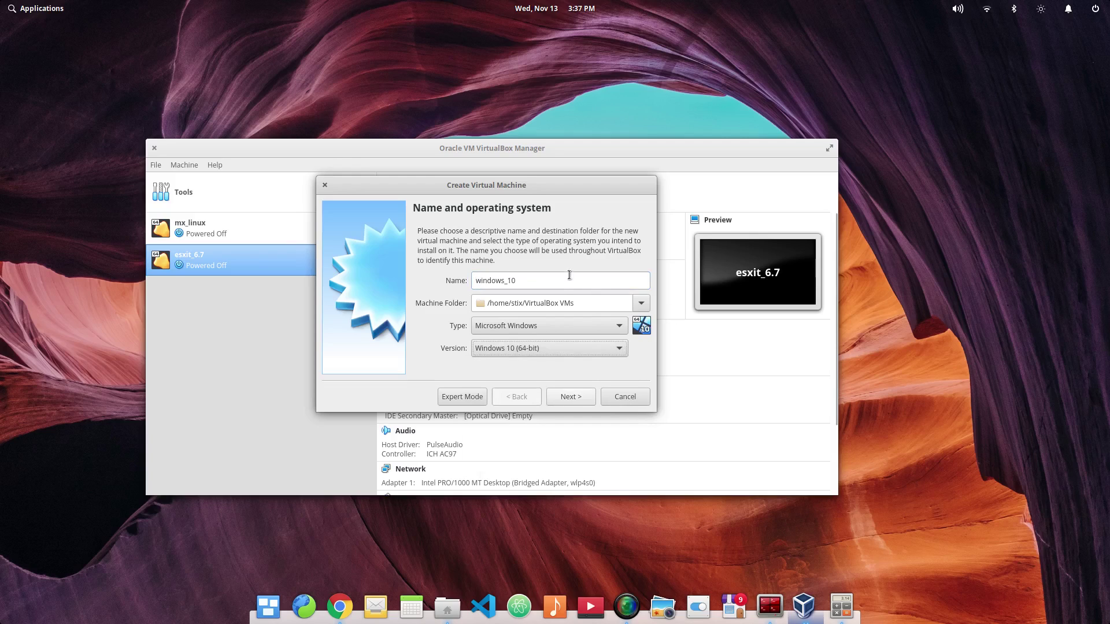
{"action": "left_click", "coordinate": [561, 396]}
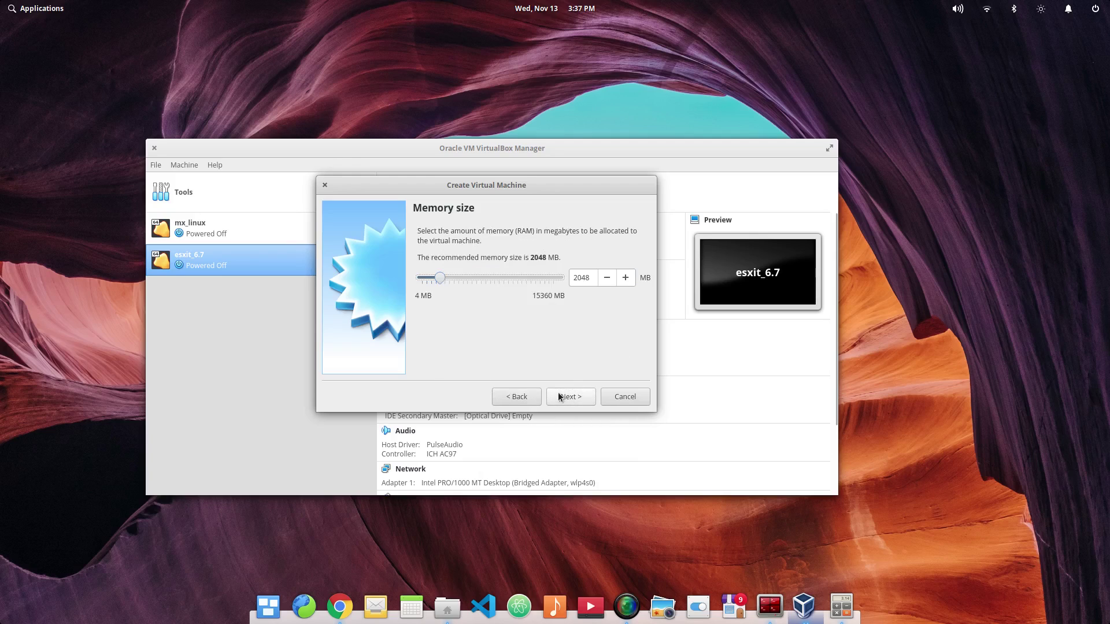
{"action": "double_click", "coordinate": [588, 278]}
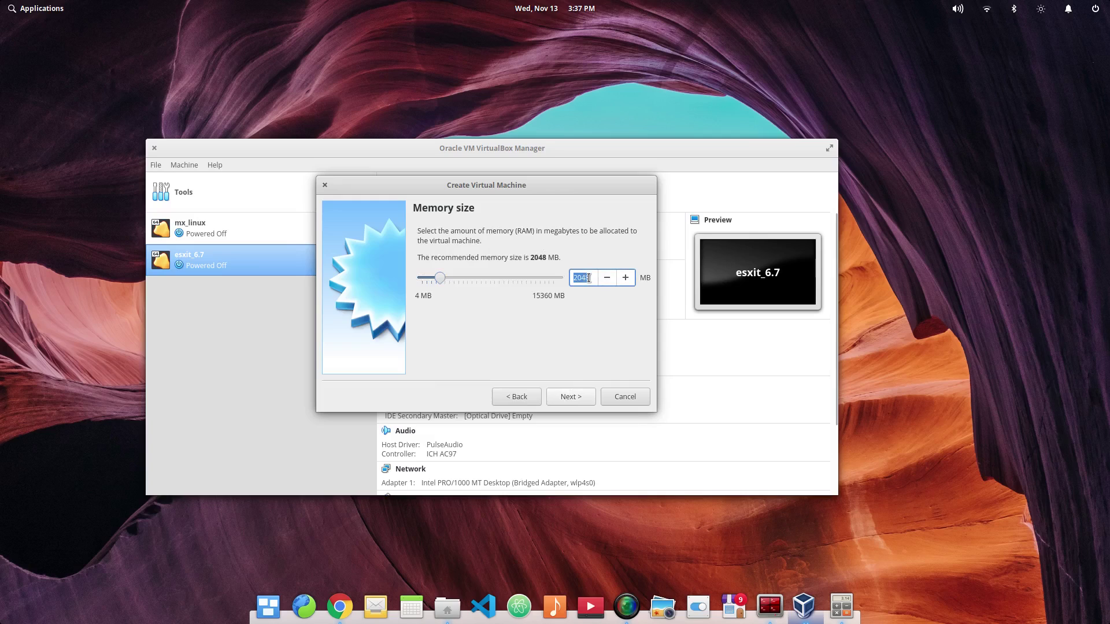
{"action": "type", "text": "3072"}
{"action": "left_click", "coordinate": [566, 398]}
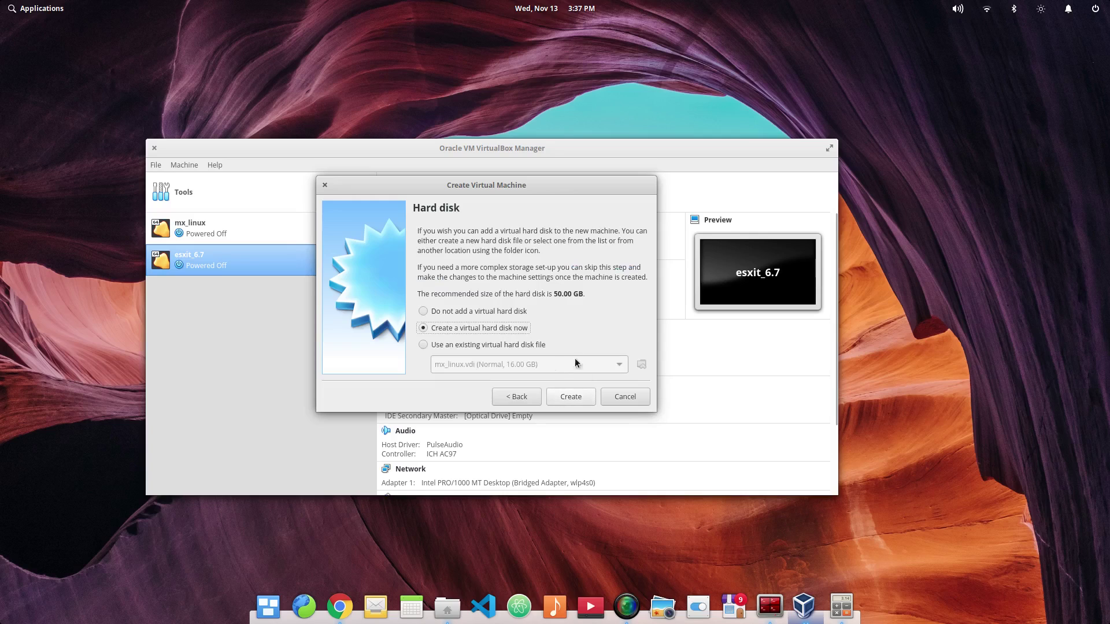
Step: Give it a new dynamically allocated 35 GB VDI hard disk and finish creating it
{"action": "left_click", "coordinate": [572, 398]}
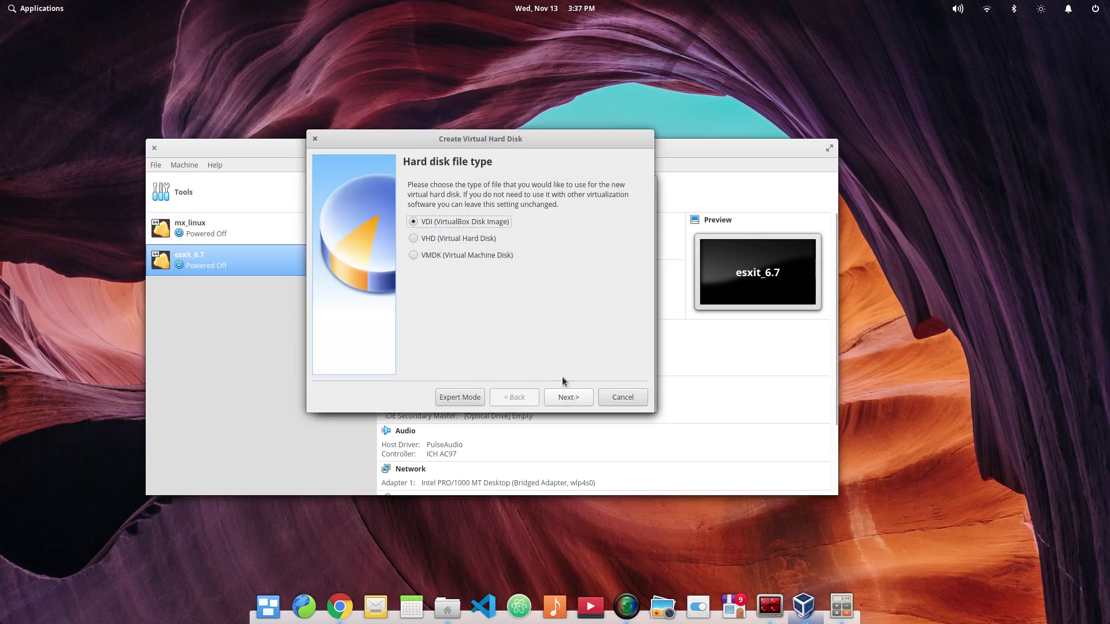
{"action": "left_click", "coordinate": [576, 402]}
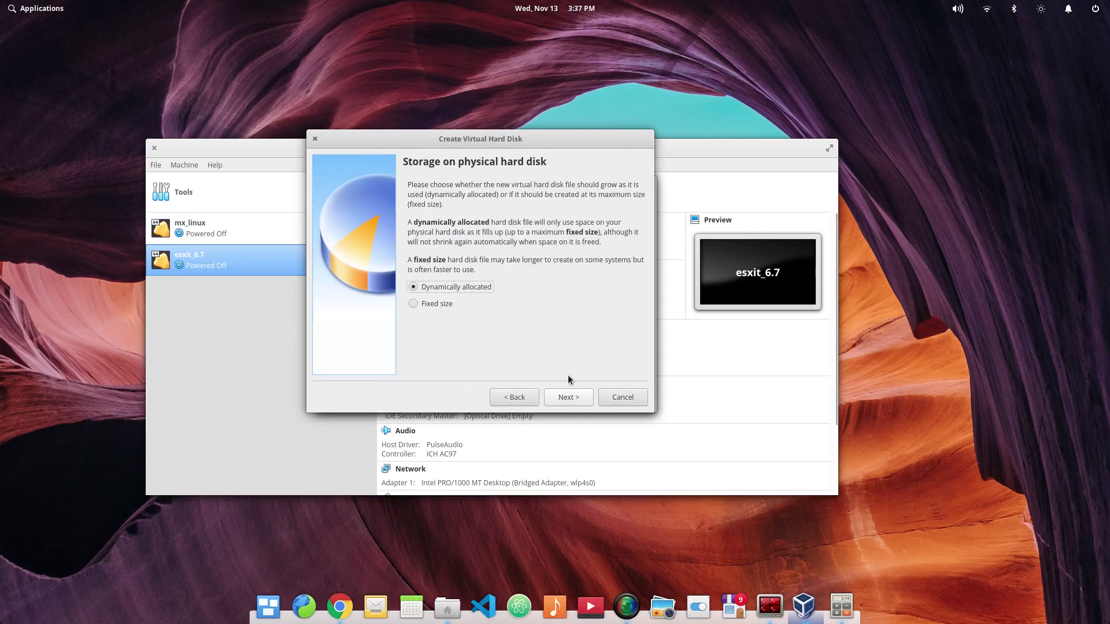
{"action": "left_click", "coordinate": [581, 396]}
{"action": "double_click", "coordinate": [616, 275]}
{"action": "type", "text": "30"}
{"action": "key", "text": "BackSpace"}
{"action": "key", "text": "BackSpace"}
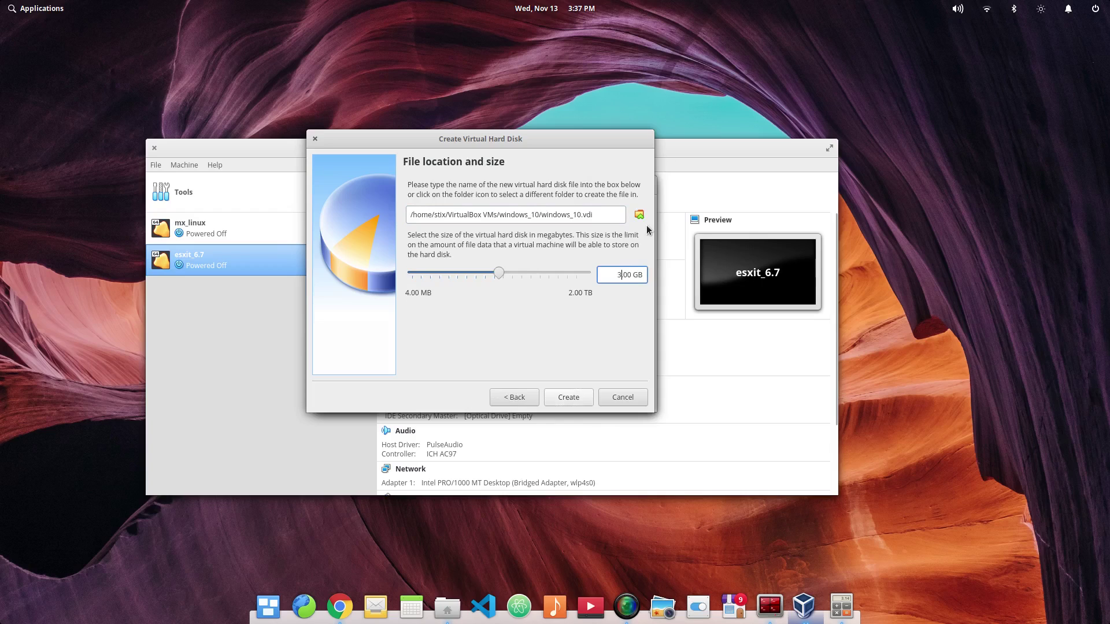
{"action": "type", "text": "35"}
{"action": "left_click", "coordinate": [571, 397]}
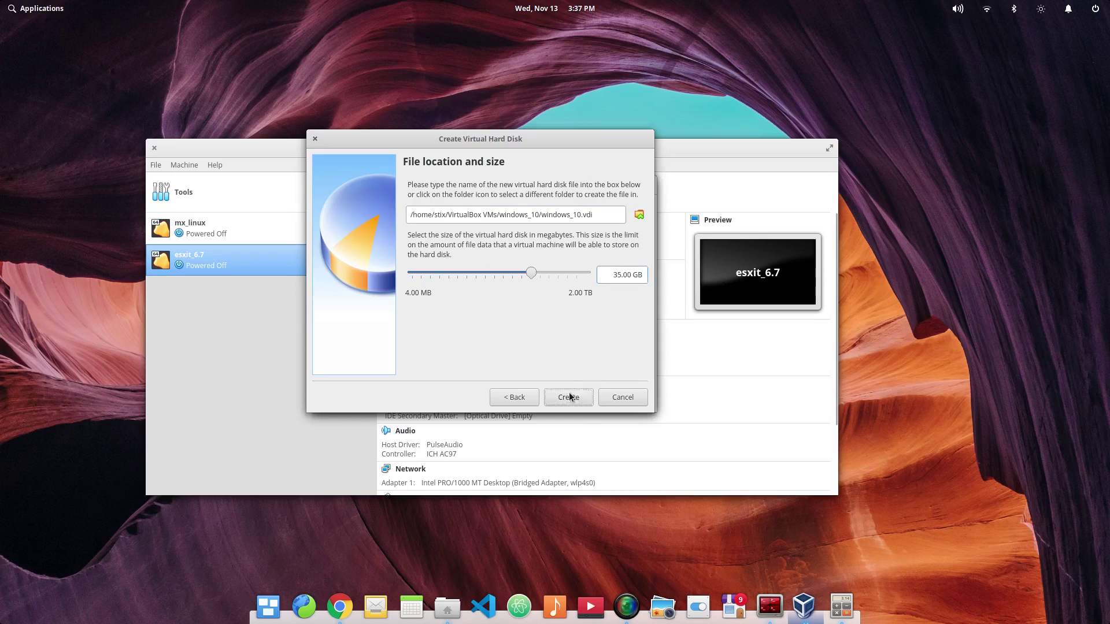
{"action": "right_click", "coordinate": [307, 296]}
Step: Set windows_10's processor count to 2 in its System settings
{"action": "left_click", "coordinate": [414, 308]}
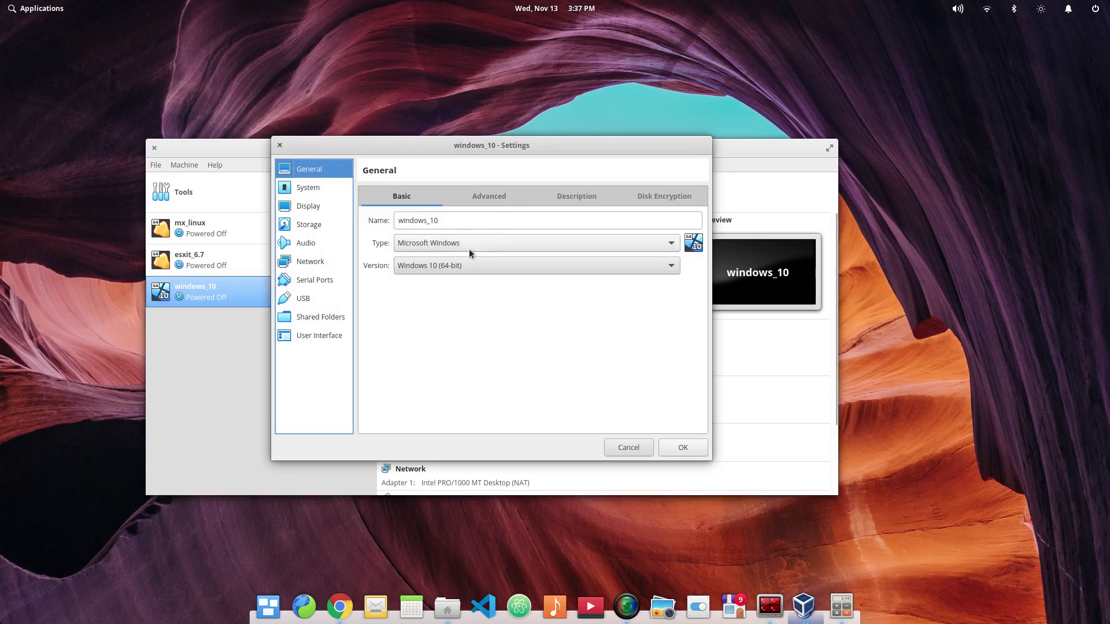
{"action": "left_click", "coordinate": [318, 189]}
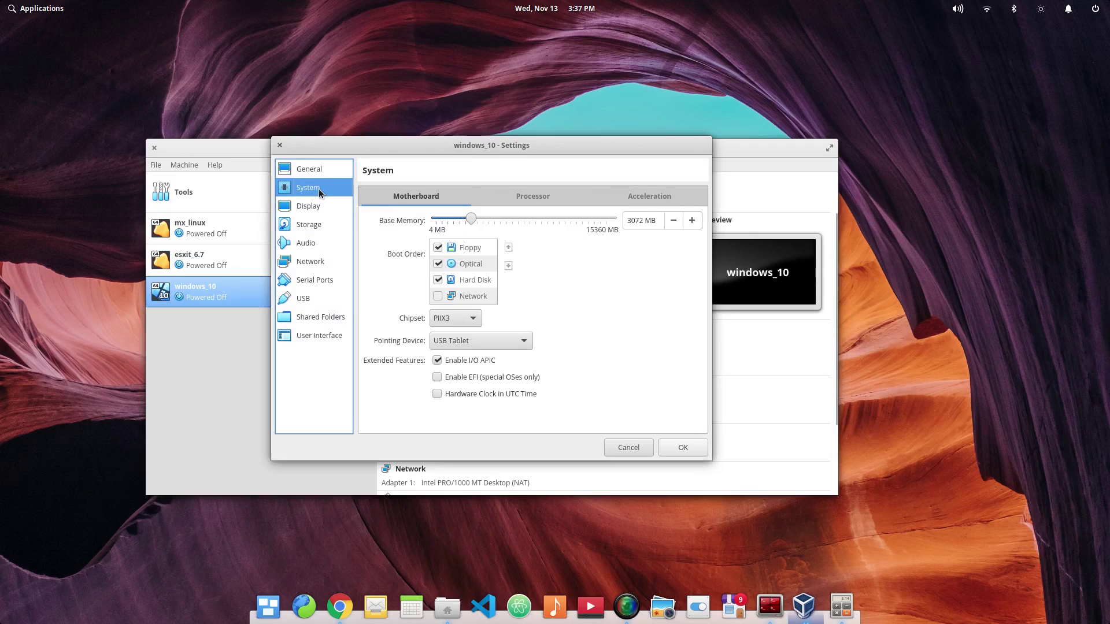
{"action": "left_click", "coordinate": [531, 196]}
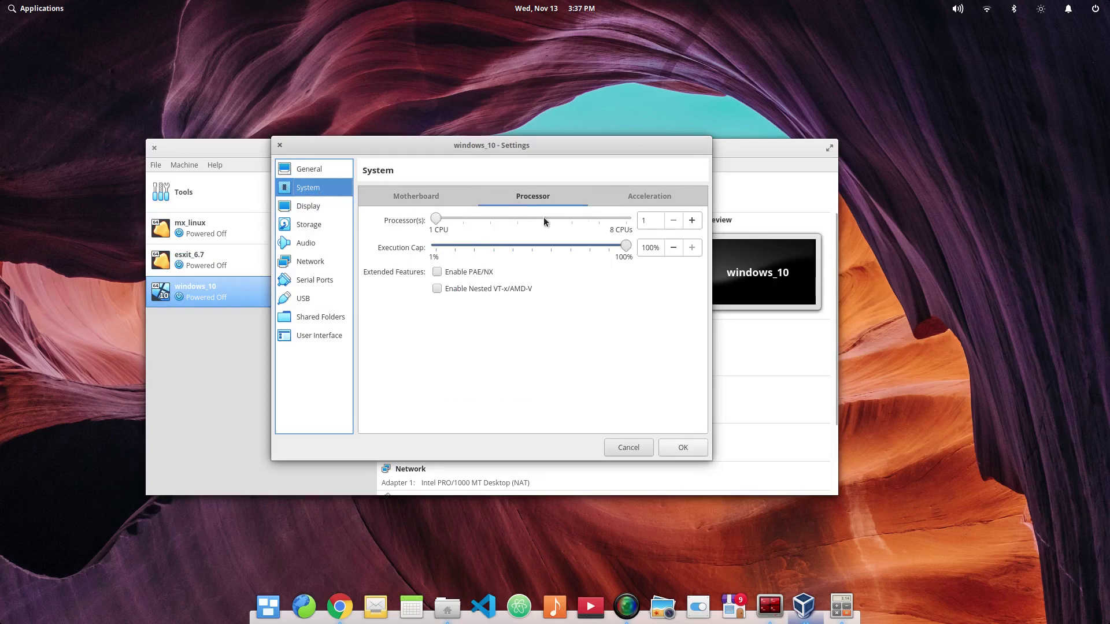
{"action": "left_click", "coordinate": [464, 218]}
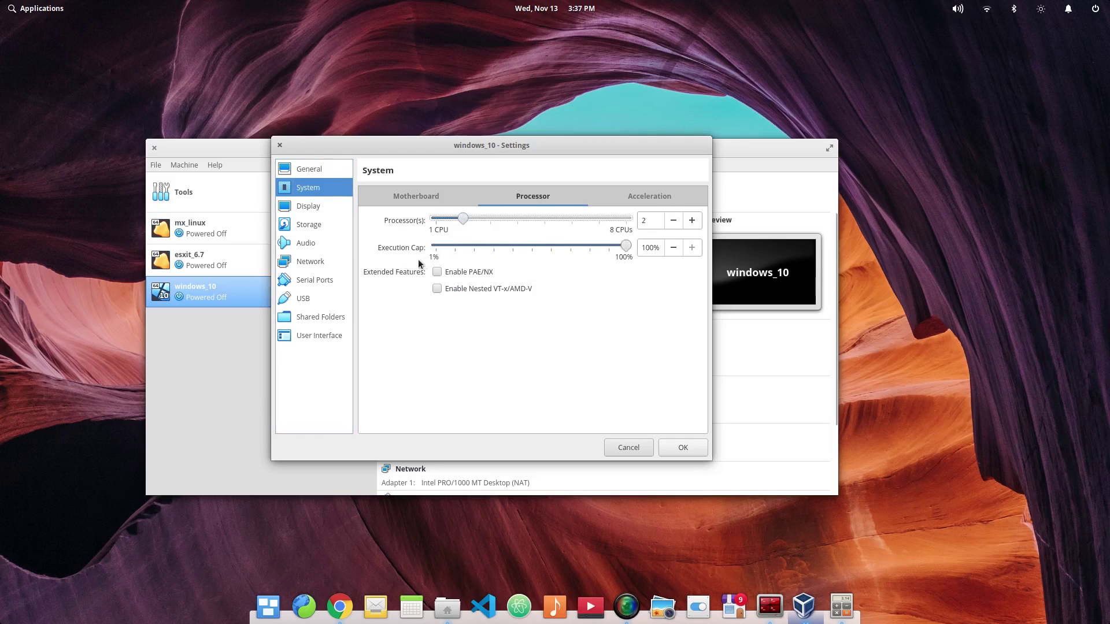
Step: Attach the 18362 Windows Enterprise evaluation ISO from Downloads to the optical drive and save
{"action": "left_click", "coordinate": [293, 208]}
{"action": "left_click", "coordinate": [302, 225]}
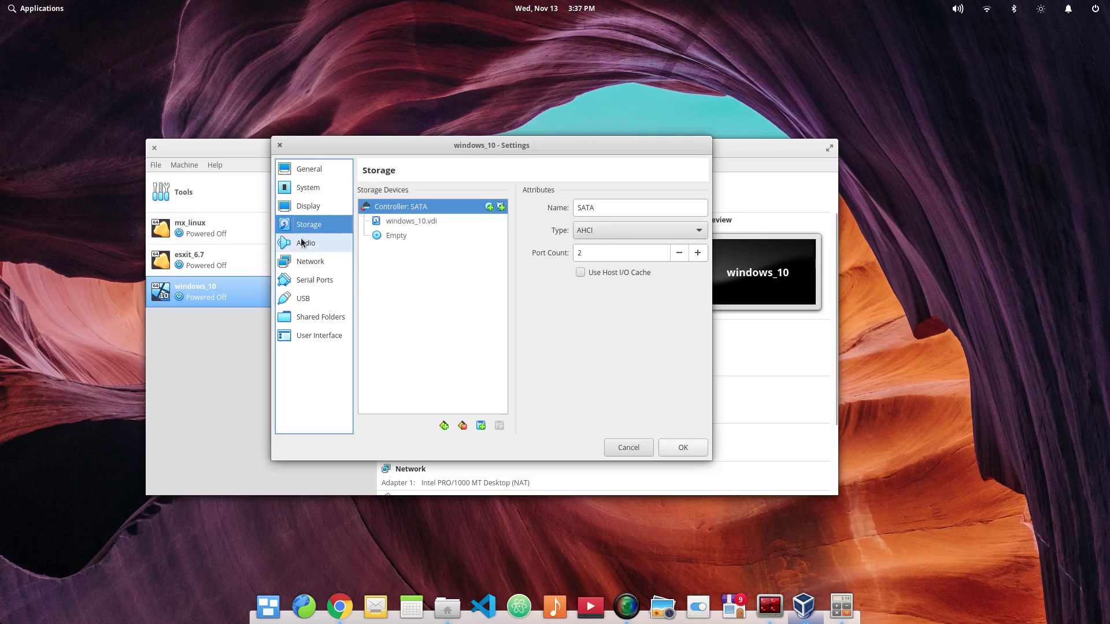
{"action": "left_click", "coordinate": [397, 235]}
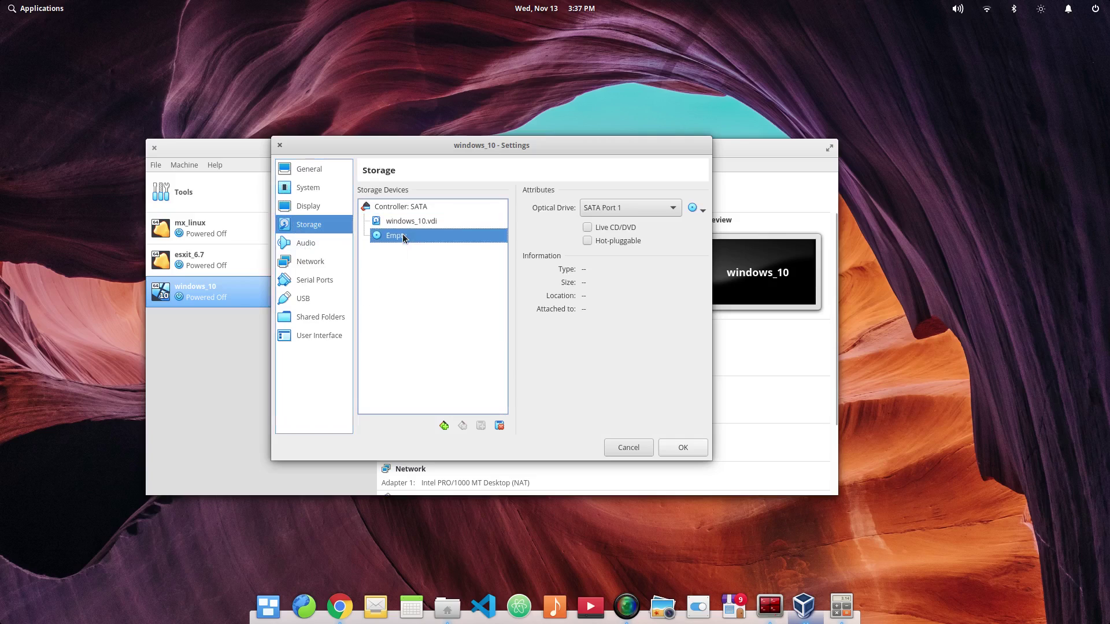
{"action": "left_click", "coordinate": [676, 210]}
{"action": "left_click", "coordinate": [680, 208]}
{"action": "left_click", "coordinate": [696, 209]}
{"action": "left_click", "coordinate": [726, 231]}
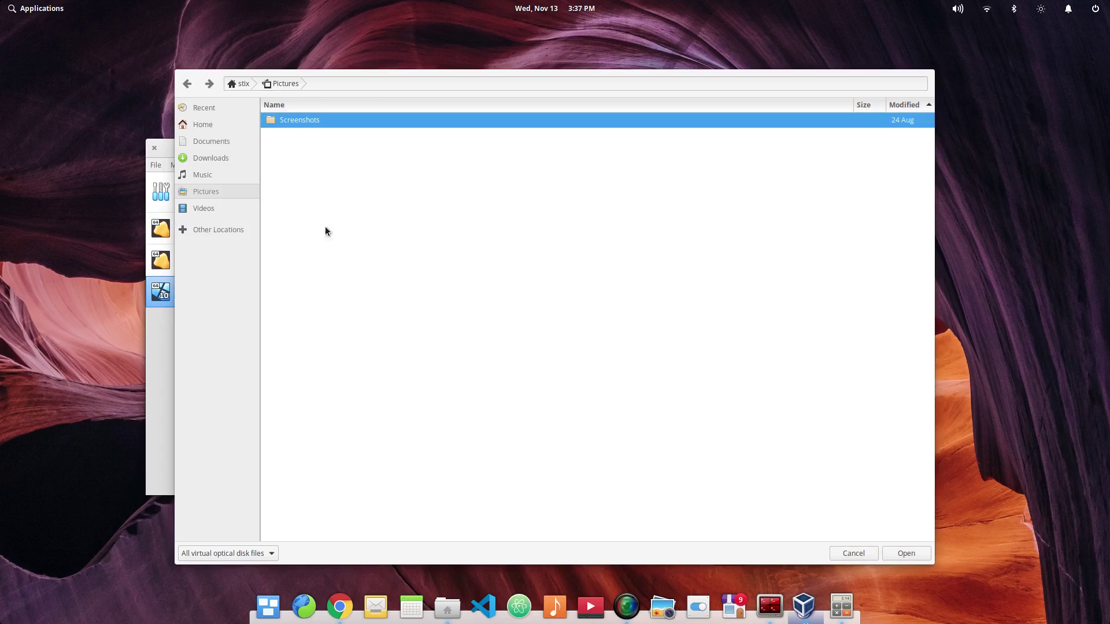
{"action": "left_click", "coordinate": [215, 160]}
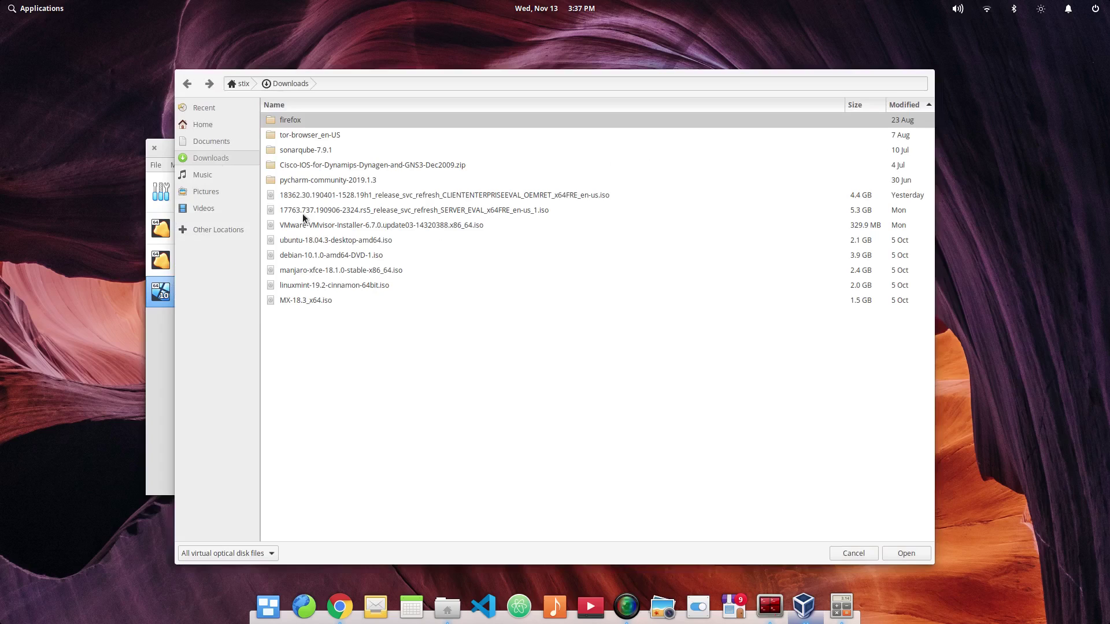
{"action": "left_click", "coordinate": [325, 196]}
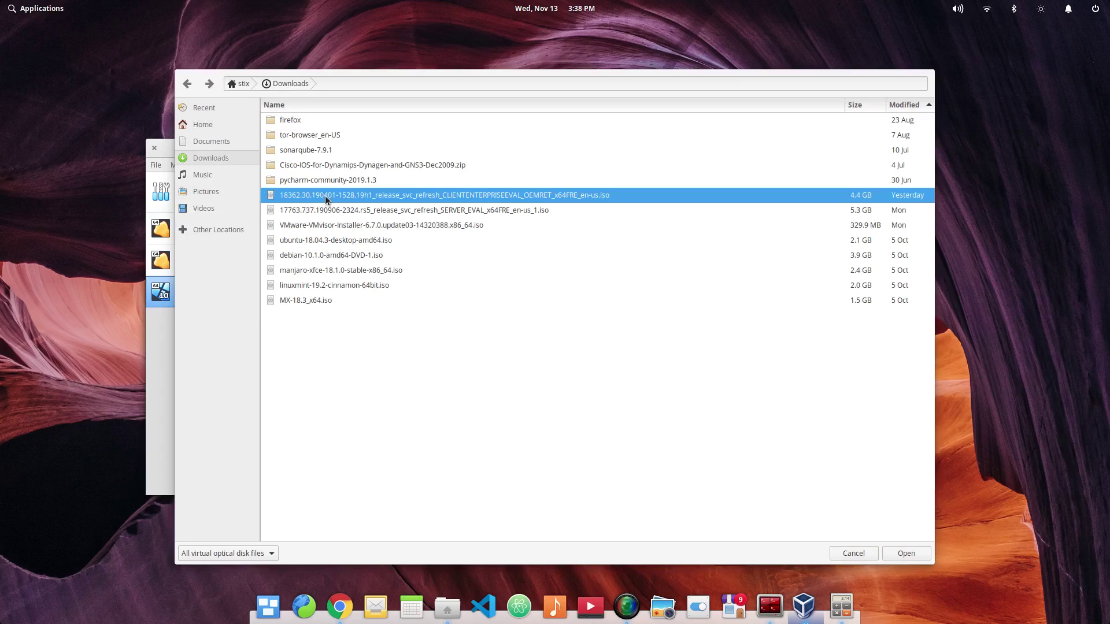
{"action": "left_click", "coordinate": [900, 553]}
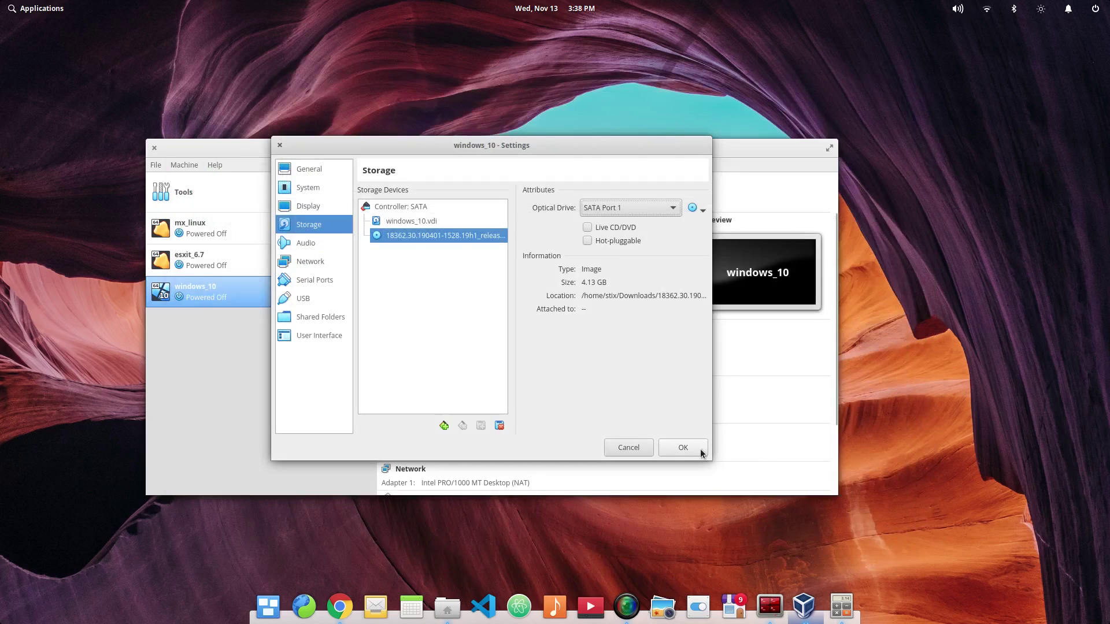
{"action": "left_click", "coordinate": [696, 448]}
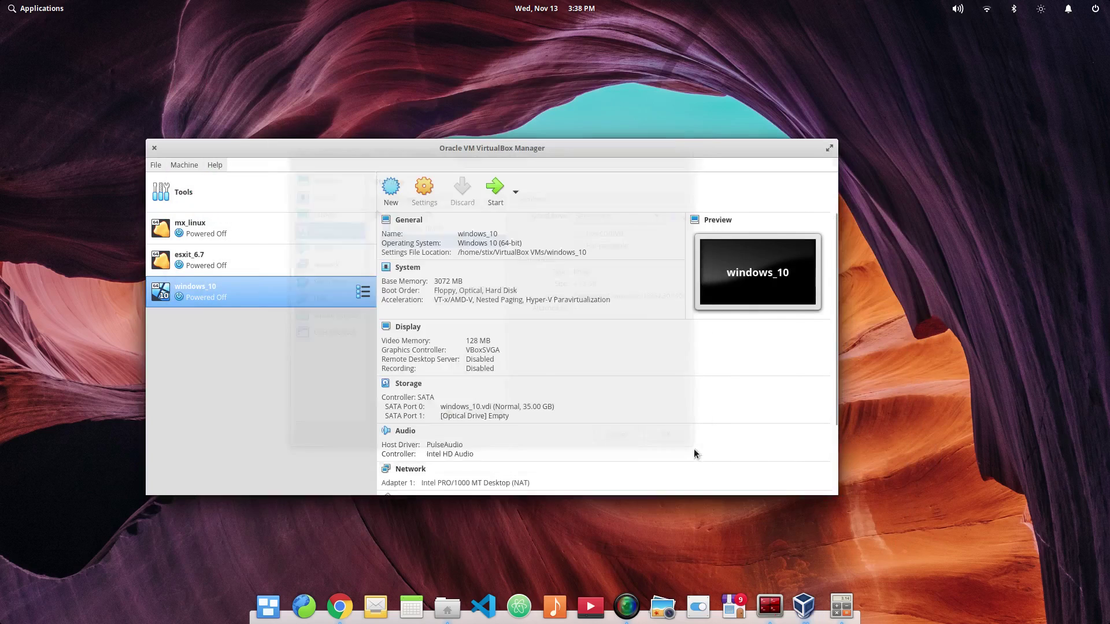
Step: Start windows_10 and reposition its window up-left while it boots from the ISO
{"action": "left_click", "coordinate": [503, 194]}
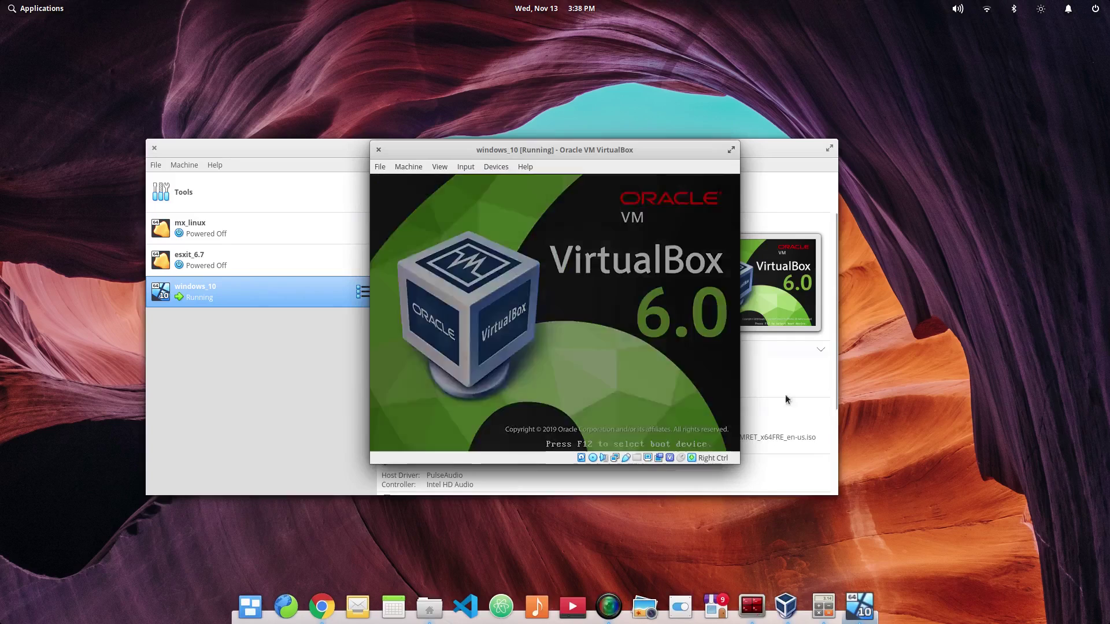
{"action": "left_click_drag", "start_coordinate": [685, 150], "coordinate": [584, 55]}
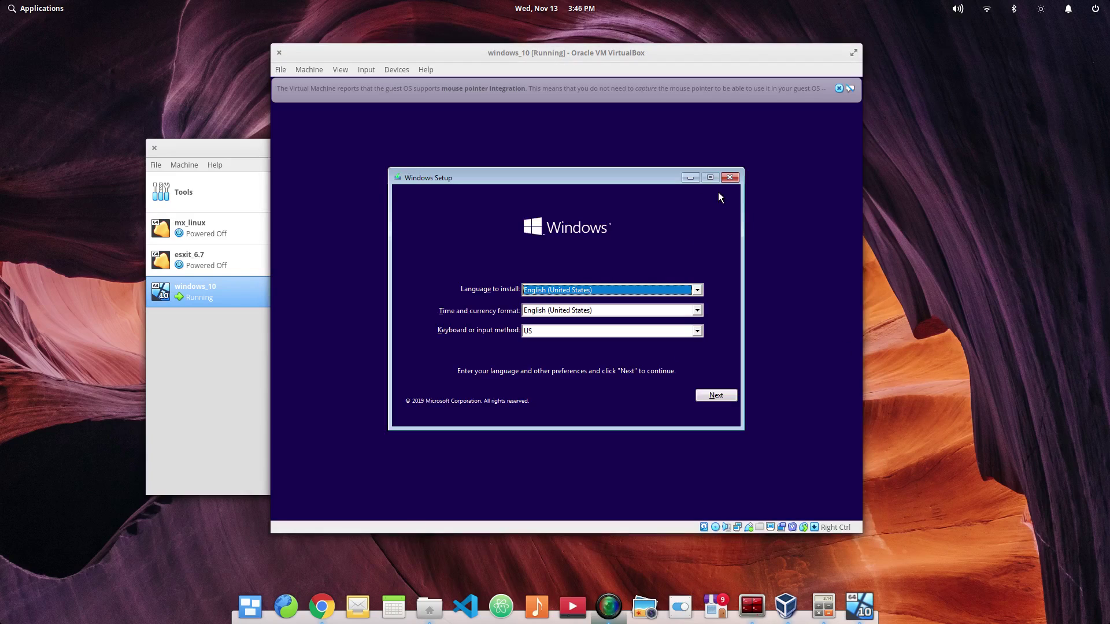
Step: Keep English (United States) language and time format with a US keyboard, then proceed
{"action": "left_click", "coordinate": [838, 89]}
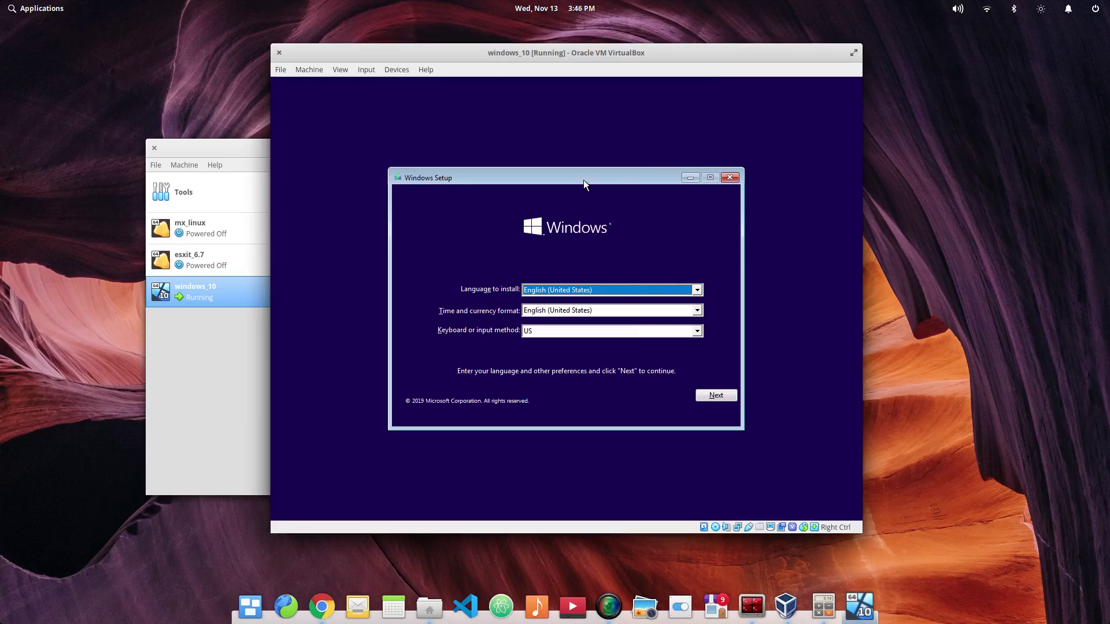
{"action": "left_click", "coordinate": [696, 290]}
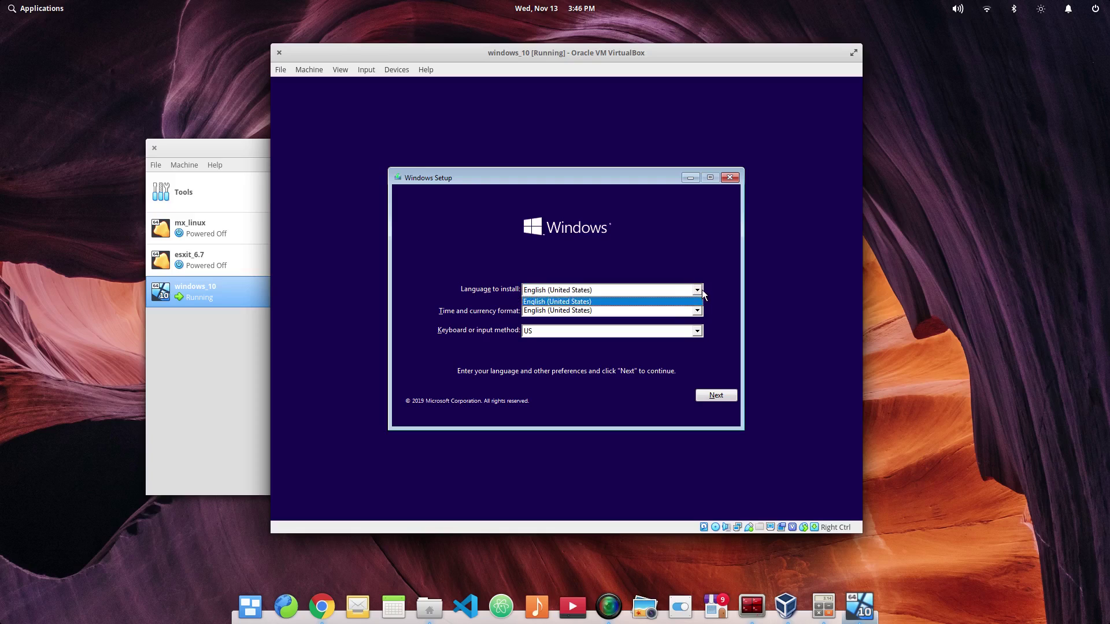
{"action": "left_click", "coordinate": [587, 249]}
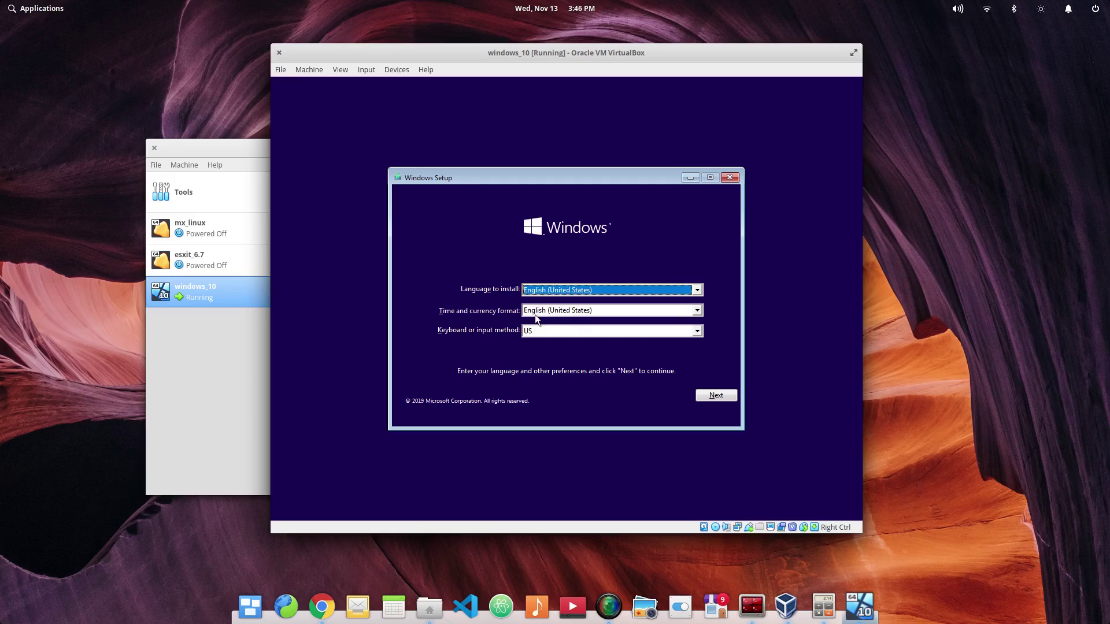
{"action": "left_click", "coordinate": [557, 311]}
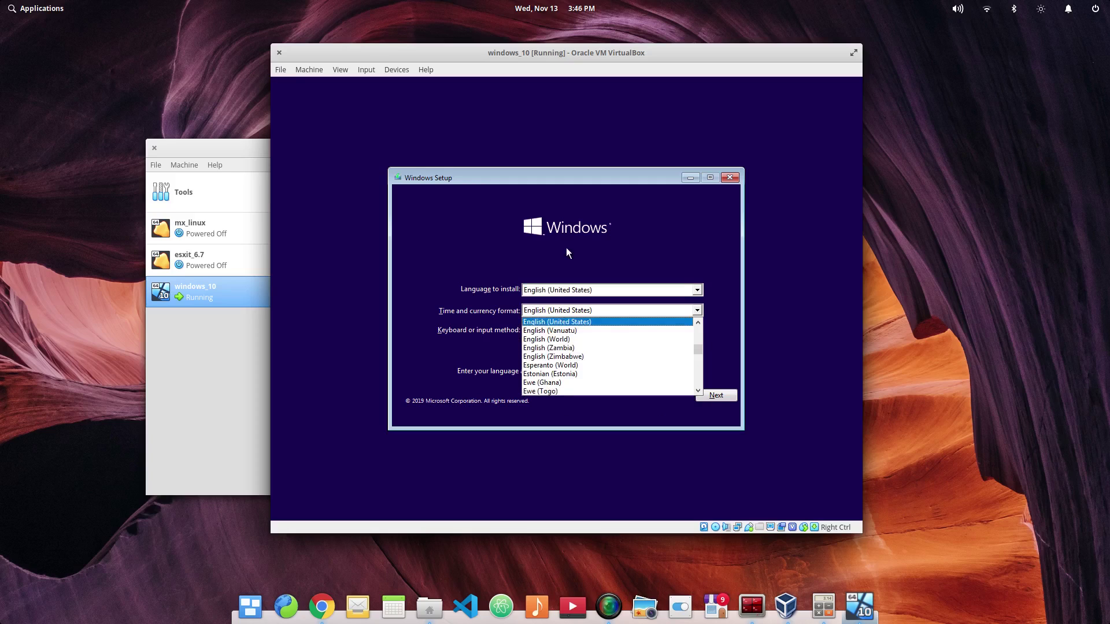
{"action": "left_click", "coordinate": [594, 216]}
{"action": "left_click", "coordinate": [569, 335]}
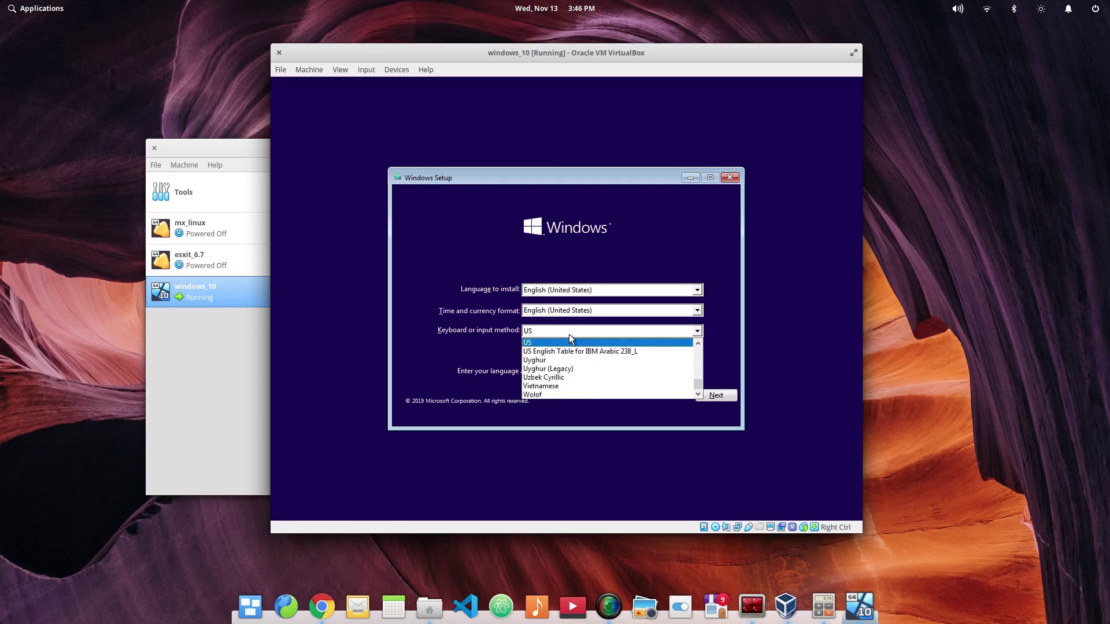
{"action": "left_click", "coordinate": [637, 226]}
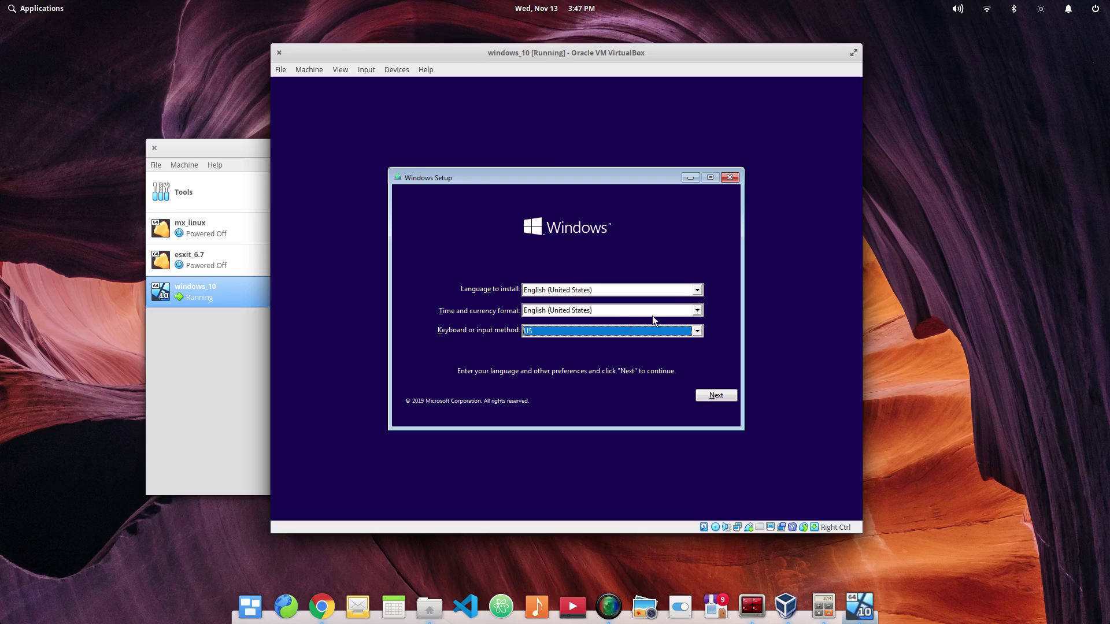
{"action": "left_click", "coordinate": [706, 395]}
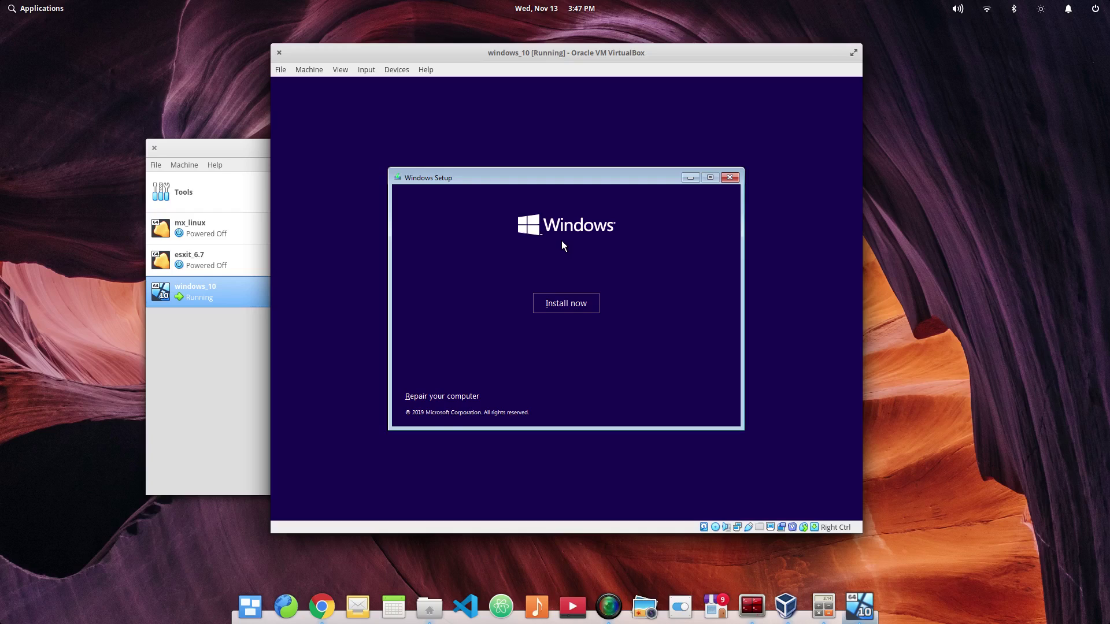
Step: Begin installing, accept the license, and try Upgrade, closing the compatibility report
{"action": "left_click", "coordinate": [562, 305]}
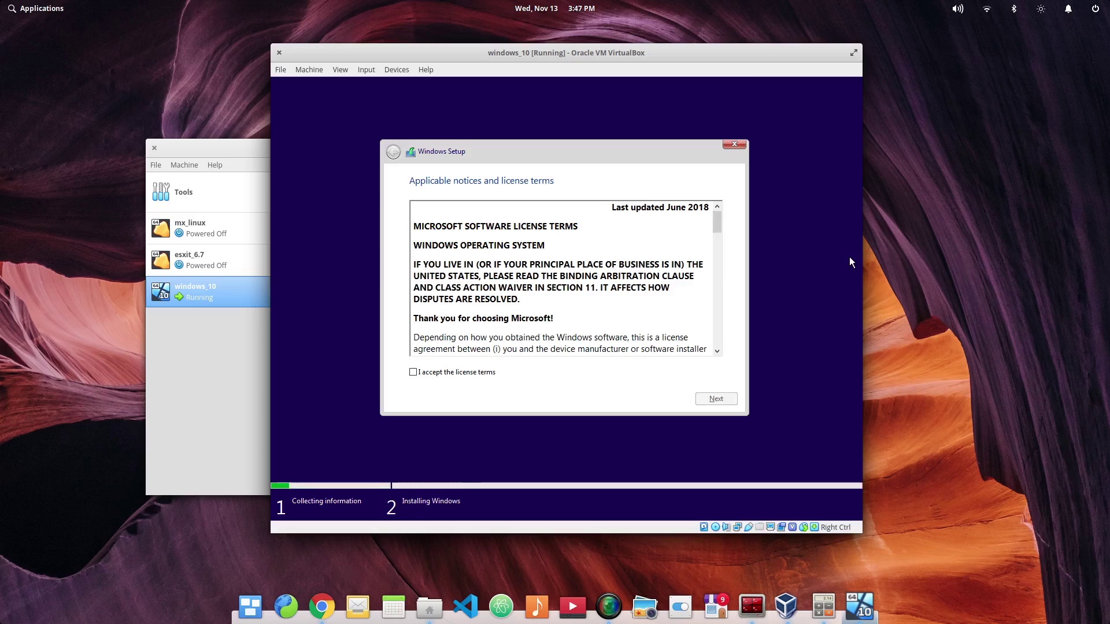
{"action": "left_click", "coordinate": [429, 374]}
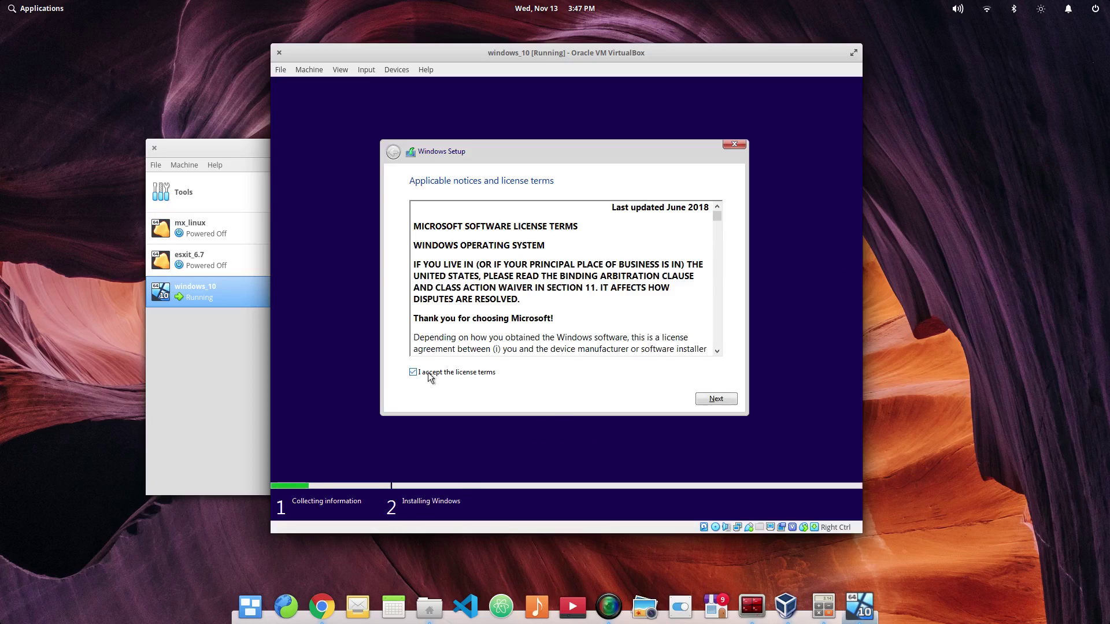
{"action": "left_click_drag", "start_coordinate": [719, 217], "coordinate": [722, 367]}
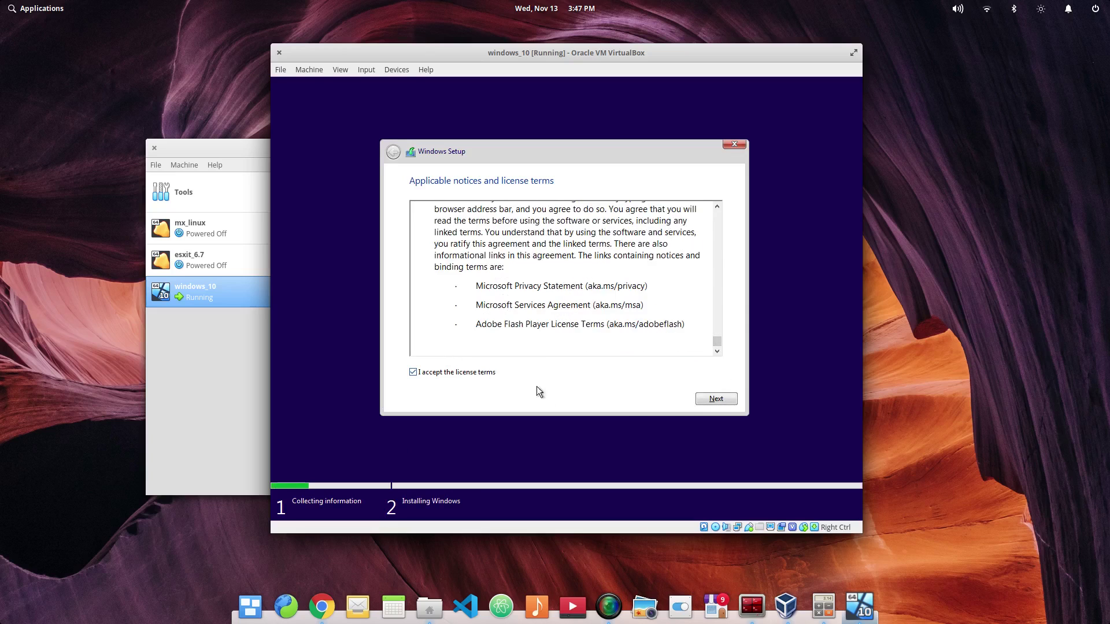
{"action": "left_click", "coordinate": [718, 400]}
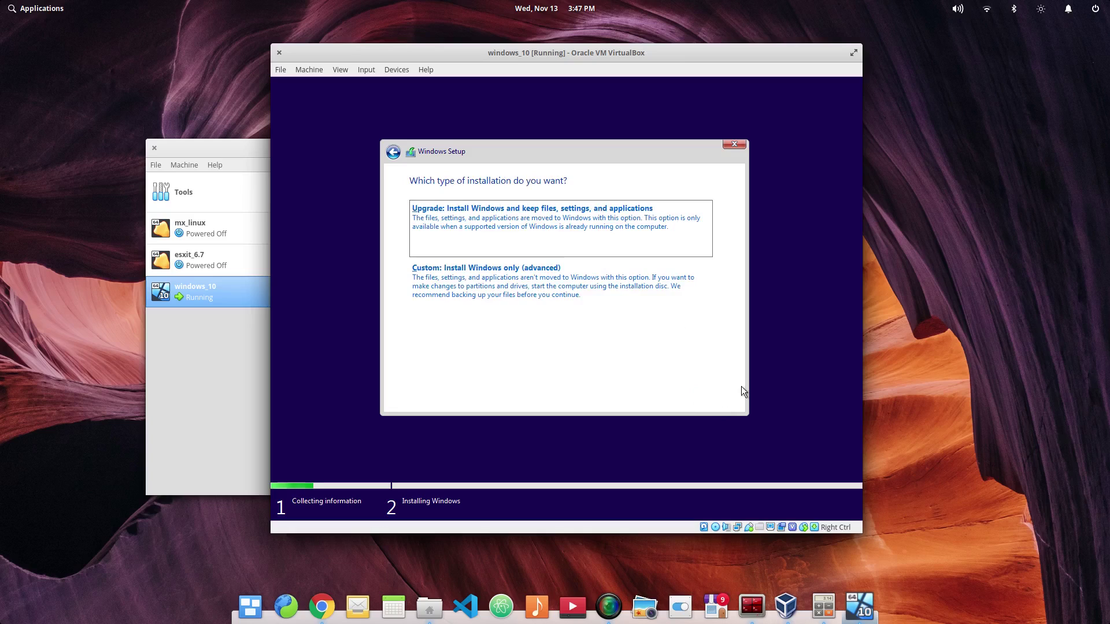
{"action": "left_click", "coordinate": [624, 237]}
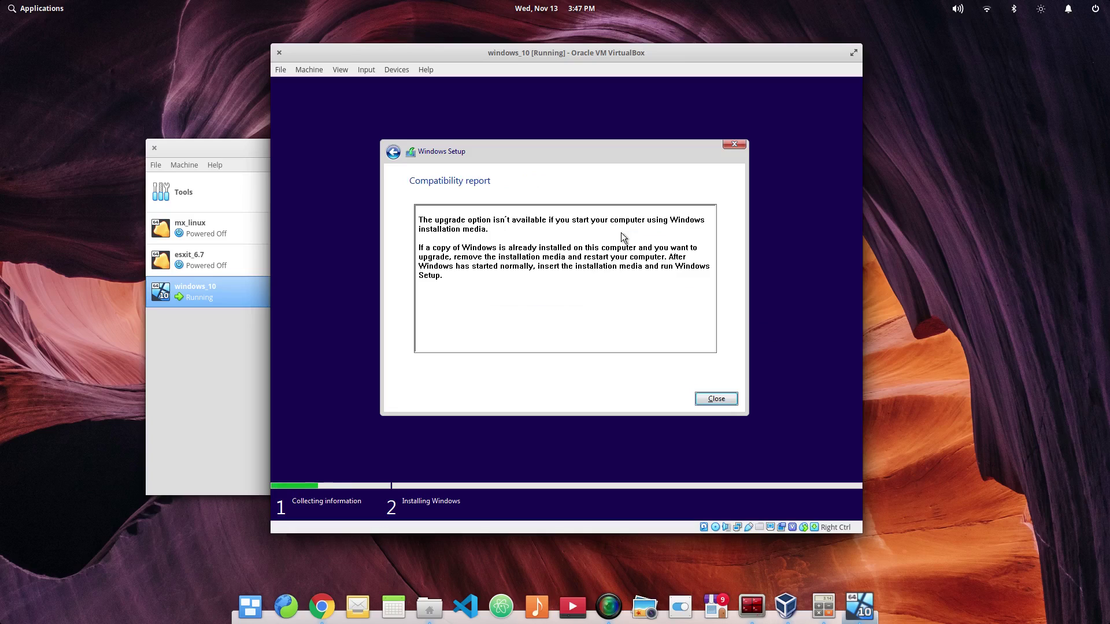
{"action": "left_click", "coordinate": [729, 404]}
Step: Restart the installation and accept the license terms again
{"action": "left_click", "coordinate": [576, 307]}
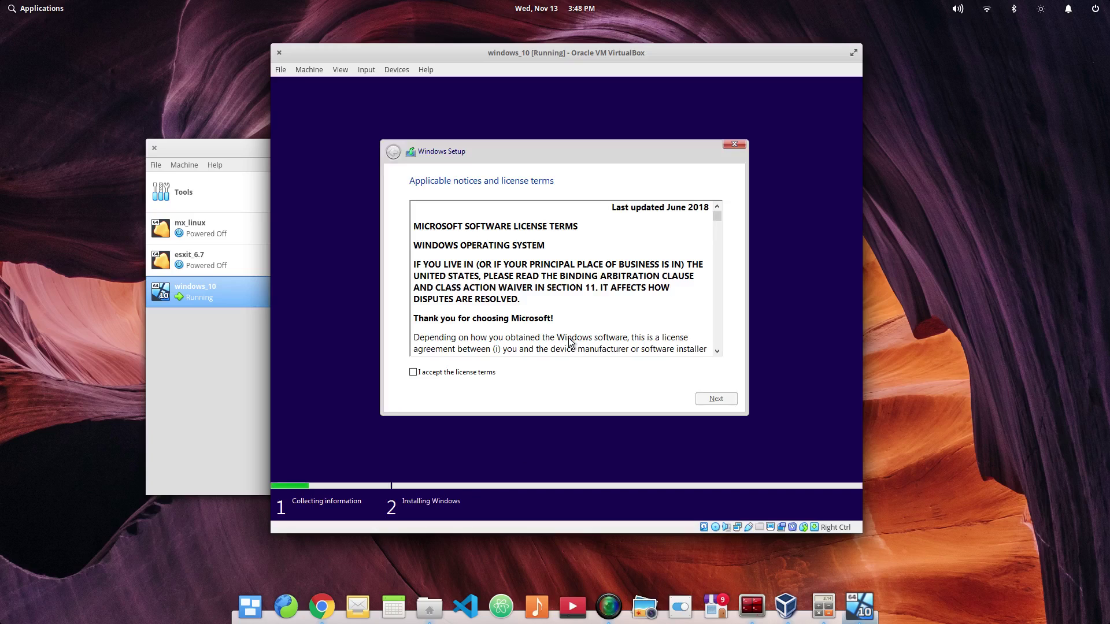
{"action": "left_click", "coordinate": [463, 372]}
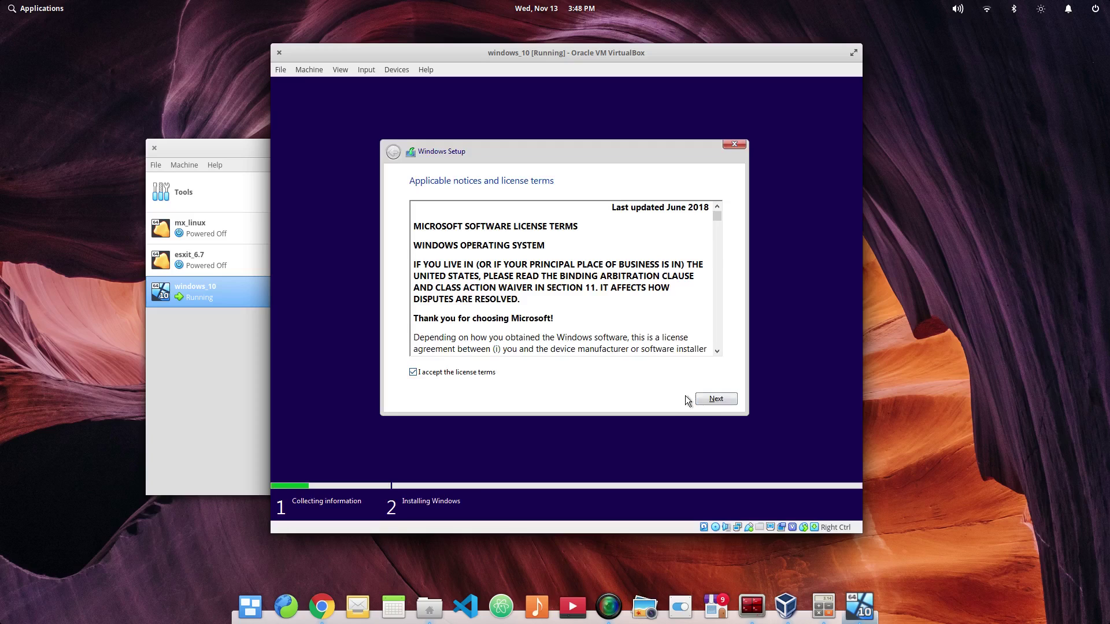
{"action": "left_click", "coordinate": [715, 399]}
Step: Choose Custom install and install Windows onto Drive 0's 35.0 GB unallocated space
{"action": "left_click", "coordinate": [601, 292]}
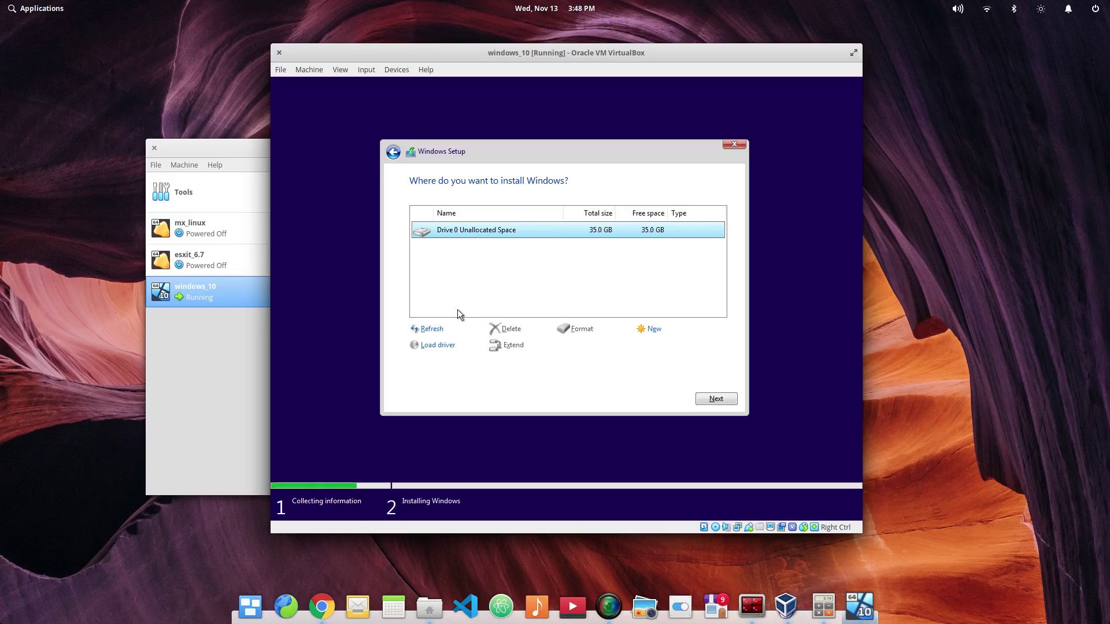
{"action": "left_click", "coordinate": [432, 330]}
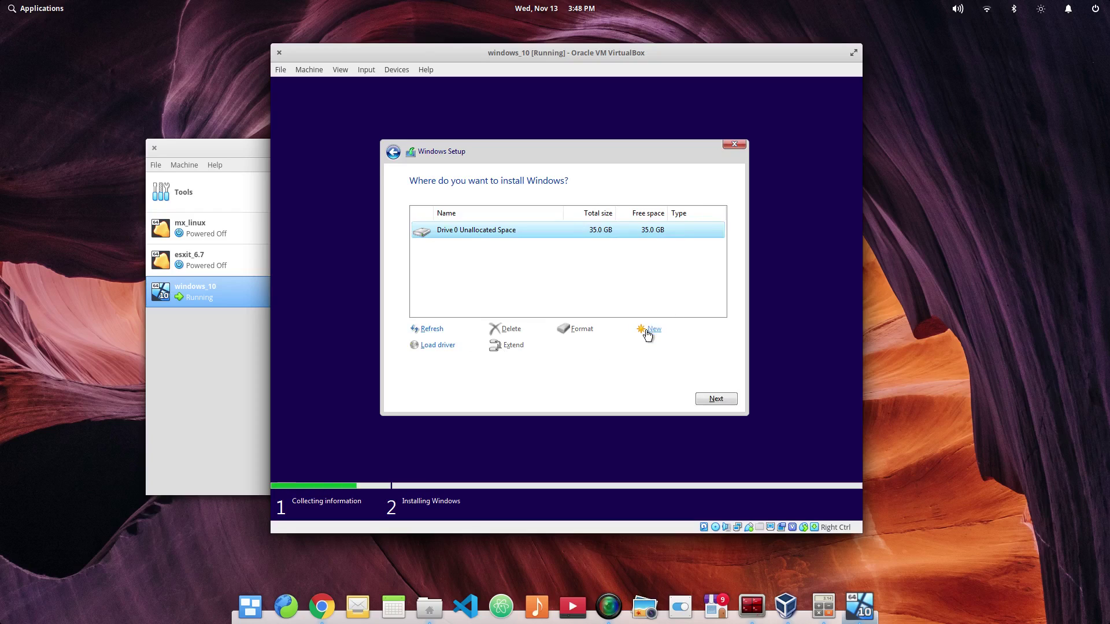
{"action": "left_click", "coordinate": [649, 331]}
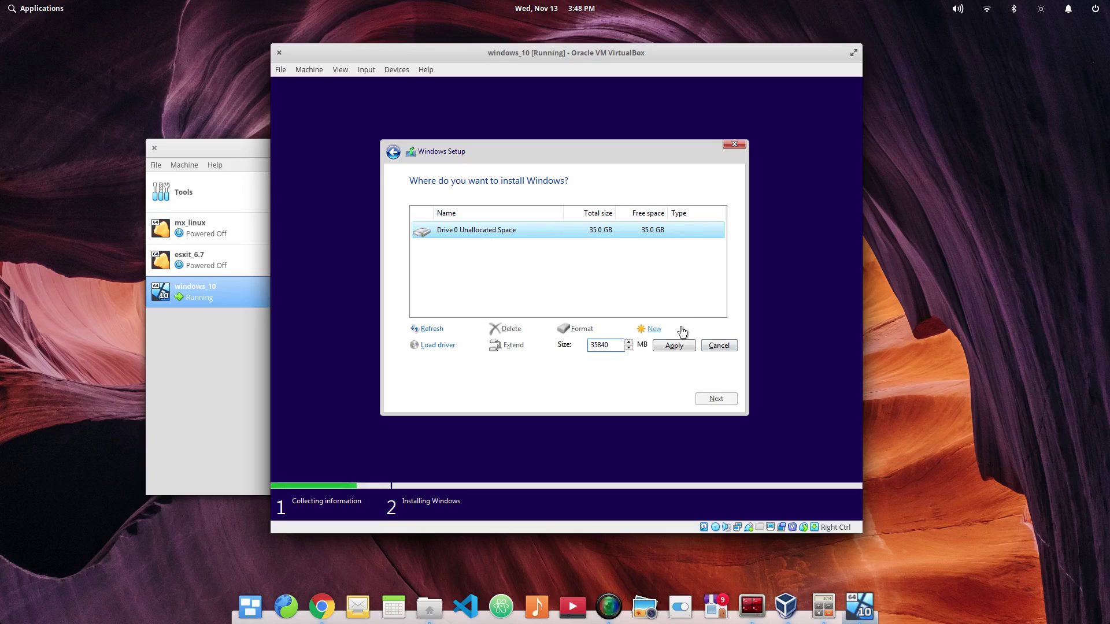
{"action": "left_click", "coordinate": [718, 345]}
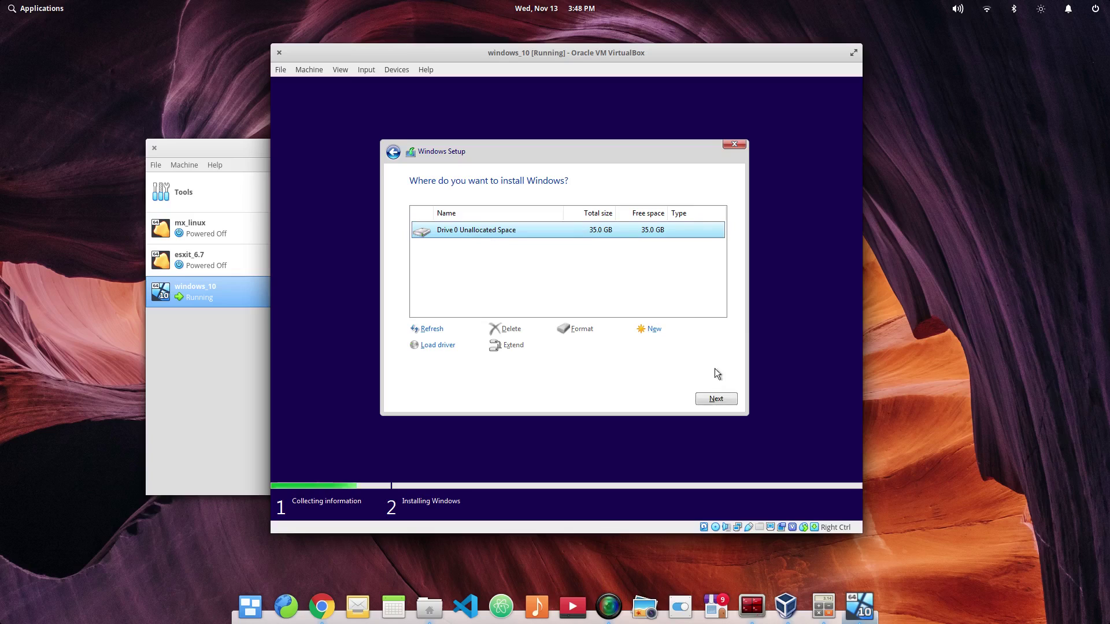
{"action": "left_click", "coordinate": [712, 399]}
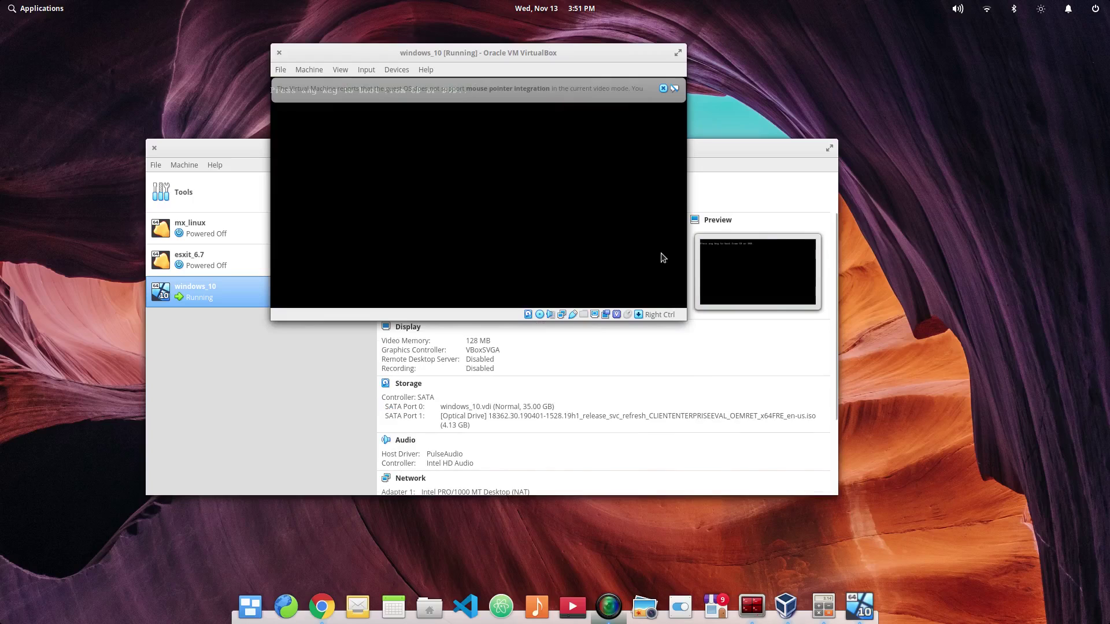
Step: Skip the boot-from-CD prompt so Windows loads from disk, dismissing the mouse-integration notices
{"action": "left_click", "coordinate": [664, 88]}
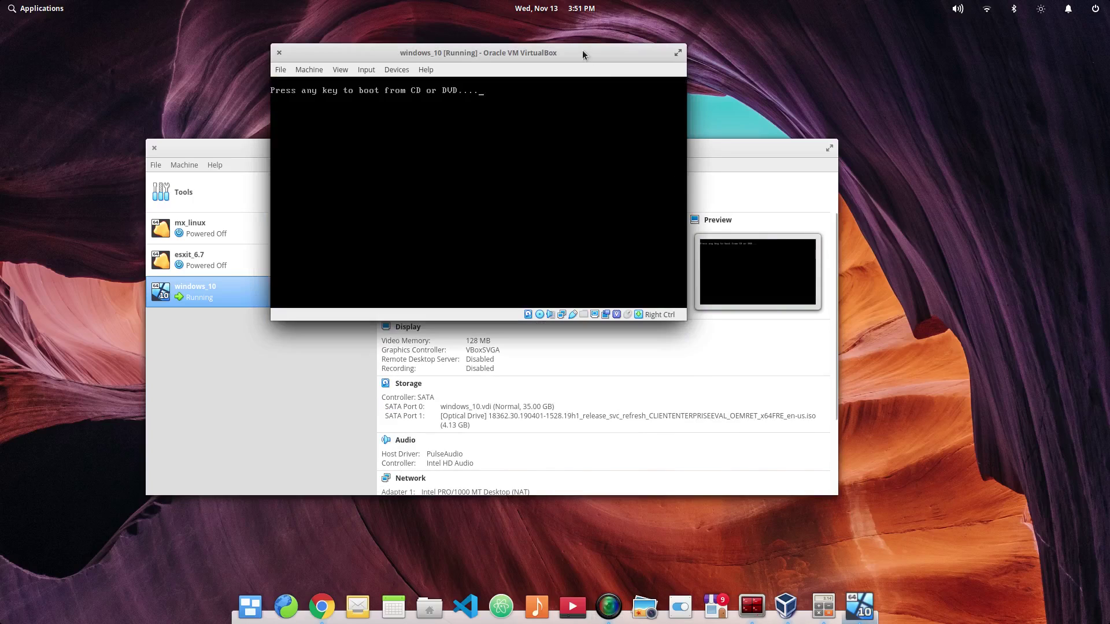
{"action": "key", "text": "Return"}
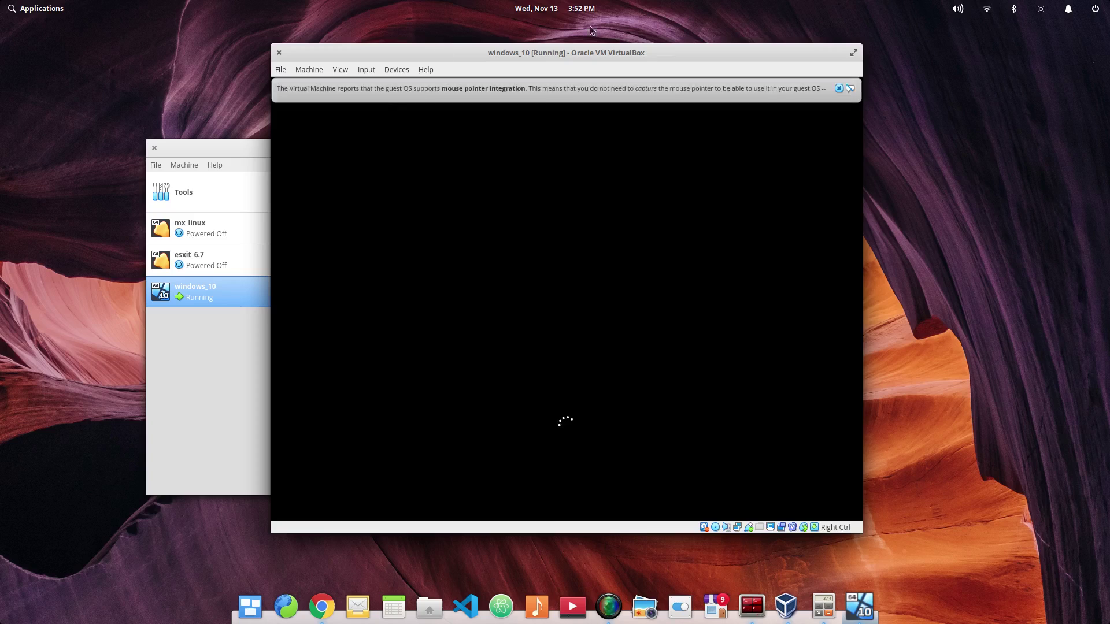
{"action": "left_click", "coordinate": [838, 88]}
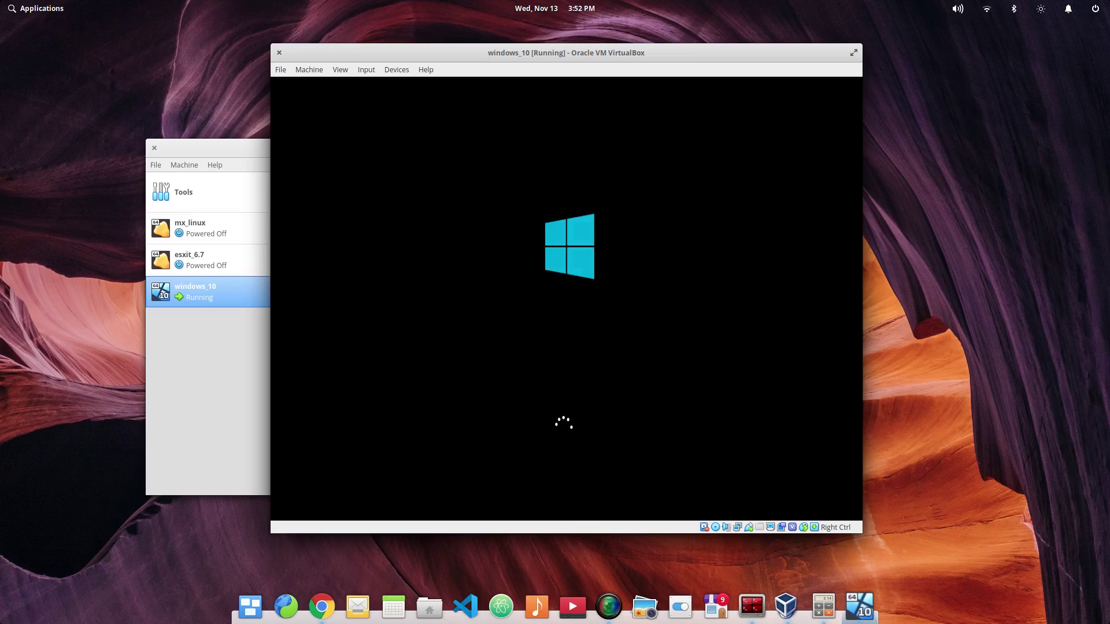
Step: Eject the 18362 Windows ISO from the optical drive and move the VM window up-left
{"action": "left_click", "coordinate": [405, 68]}
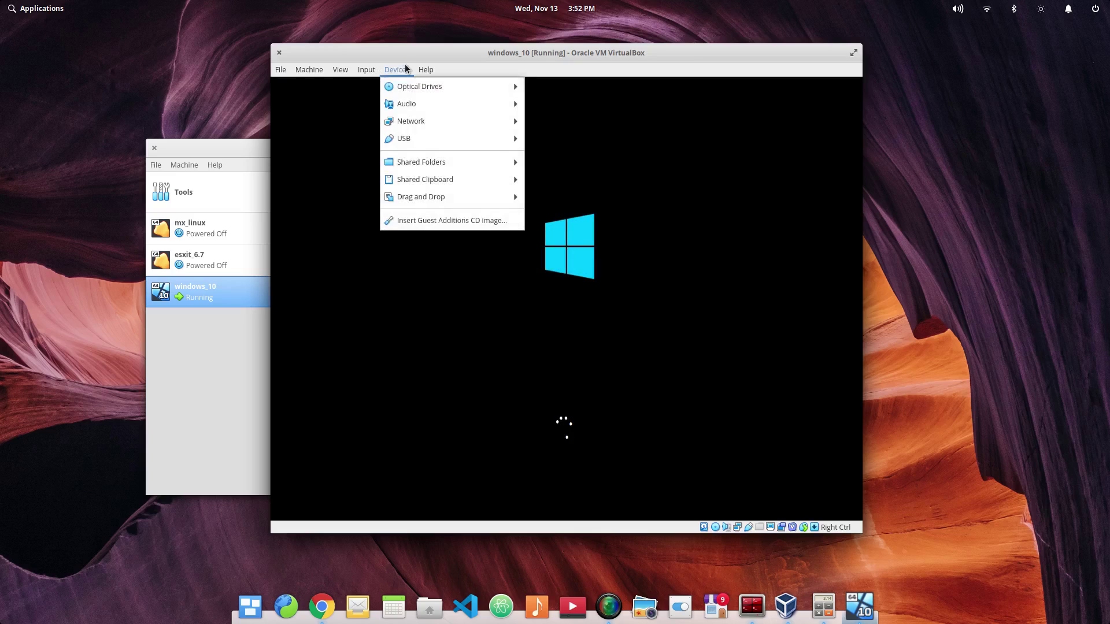
{"action": "mouse_move", "coordinate": [404, 81]}
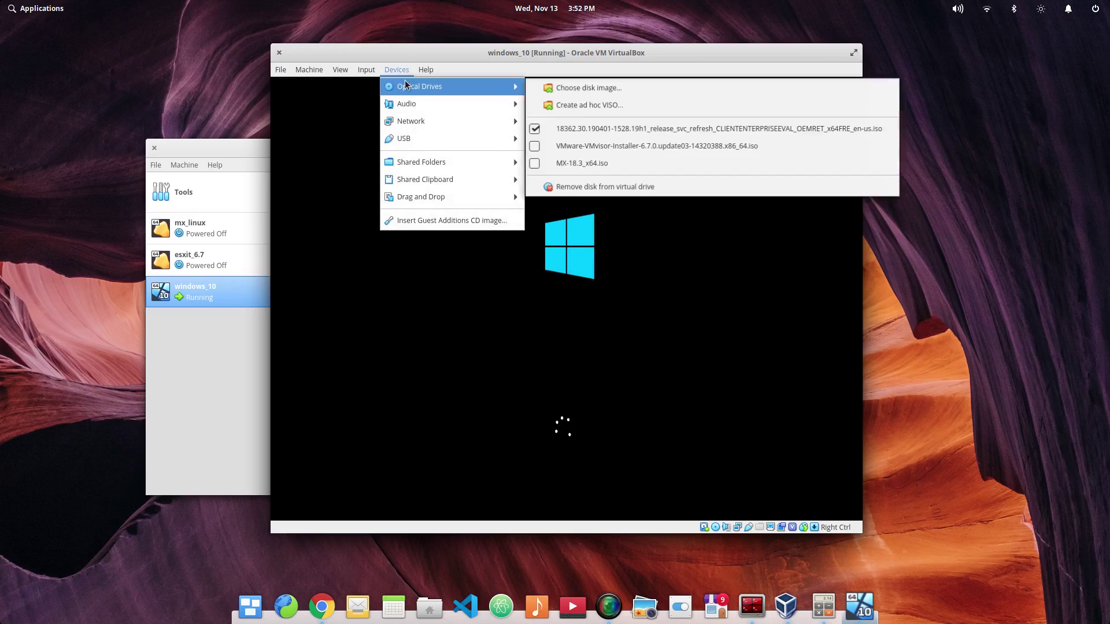
{"action": "left_click", "coordinate": [586, 129]}
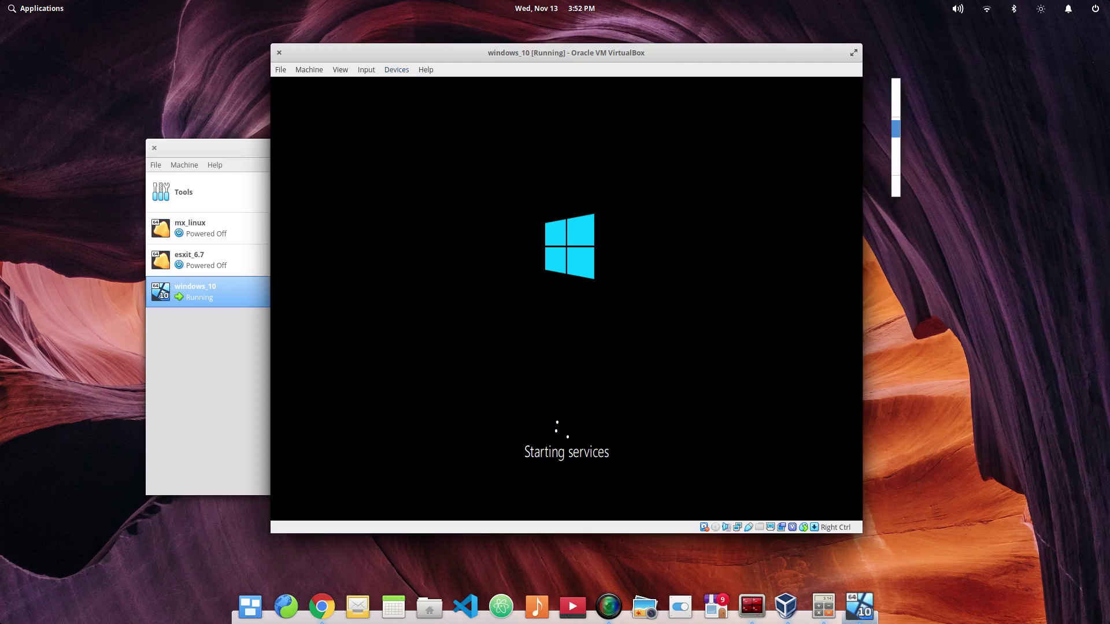
{"action": "left_click", "coordinate": [397, 69]}
{"action": "mouse_move", "coordinate": [419, 79]}
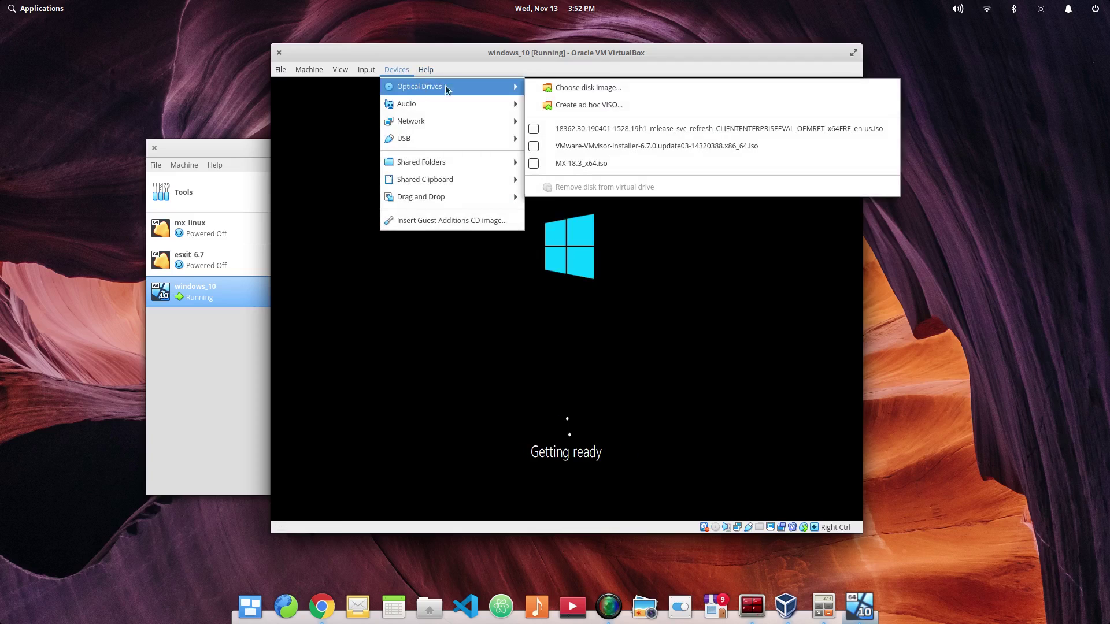
{"action": "left_click", "coordinate": [668, 61]}
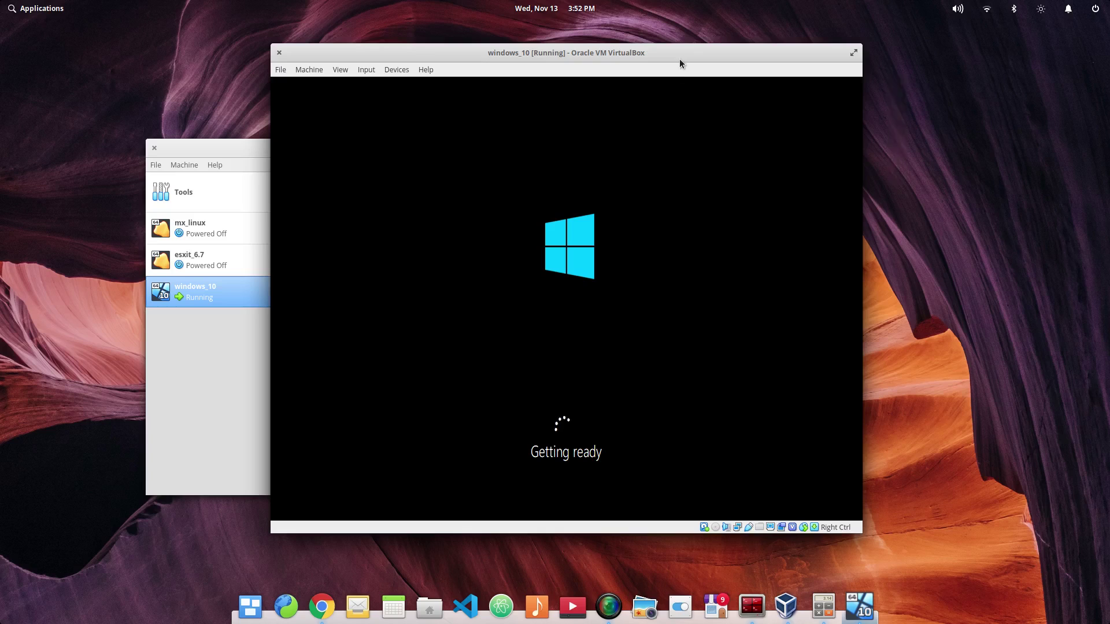
{"action": "left_click_drag", "start_coordinate": [707, 57], "coordinate": [622, 46]}
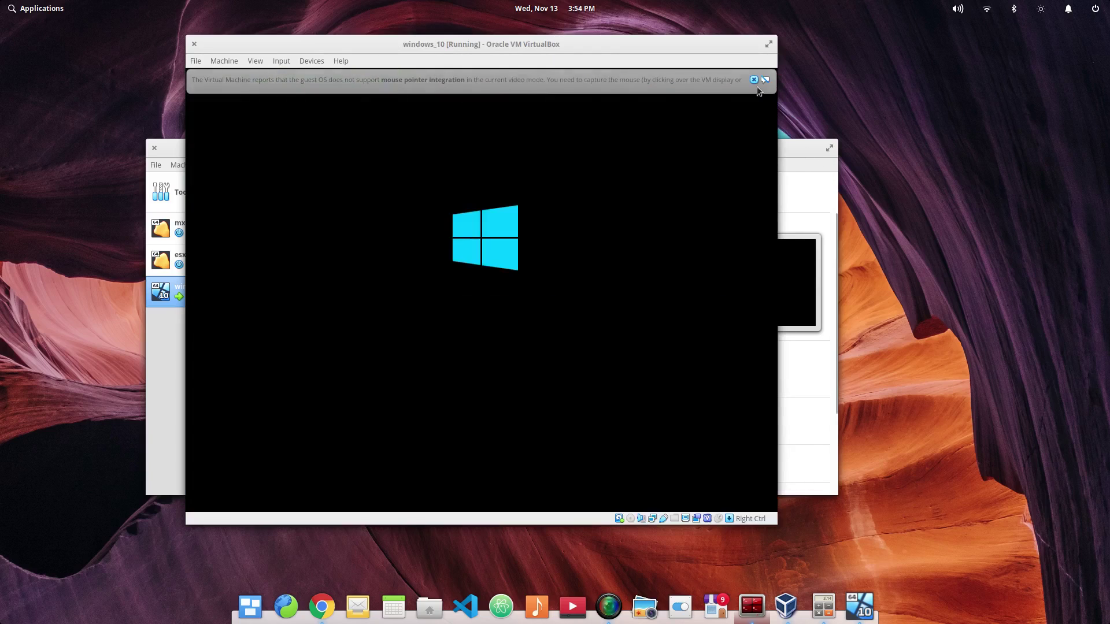
Step: Verify under Devices > Optical Drives that the disc image is no longer mounted
{"action": "left_click", "coordinate": [754, 80]}
{"action": "left_click", "coordinate": [312, 61]}
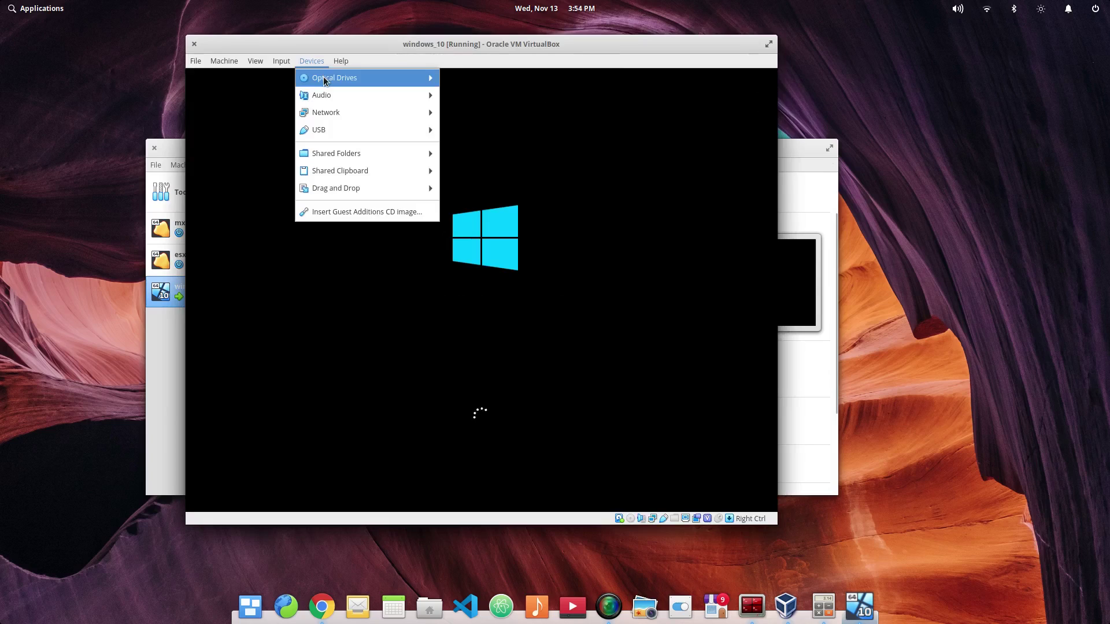
{"action": "mouse_move", "coordinate": [325, 80]}
{"action": "left_click", "coordinate": [599, 61]}
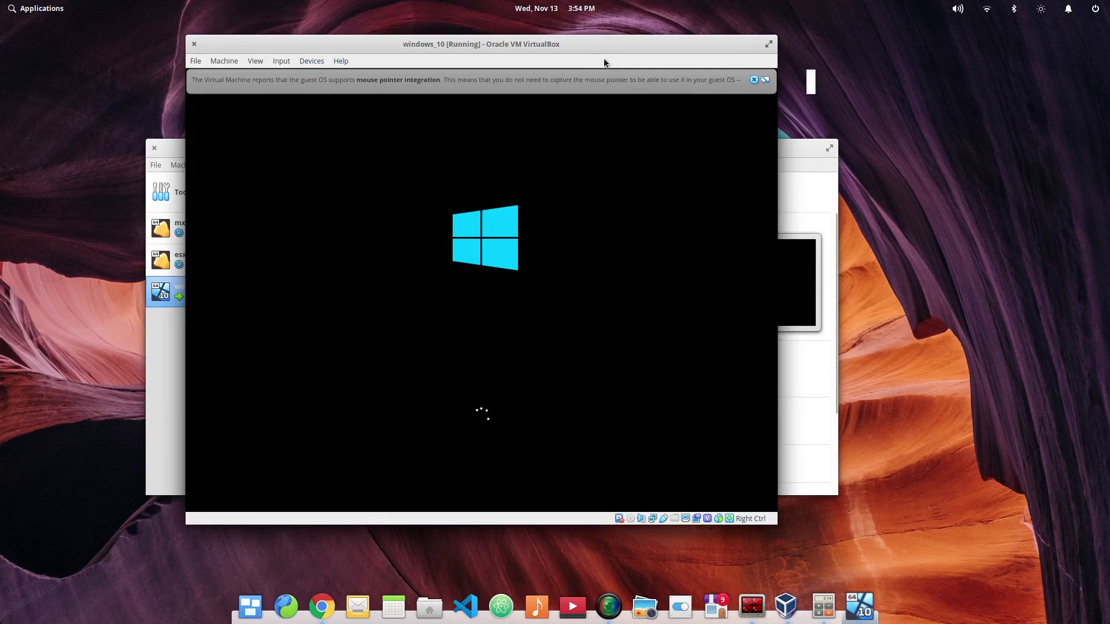
{"action": "left_click", "coordinate": [753, 80]}
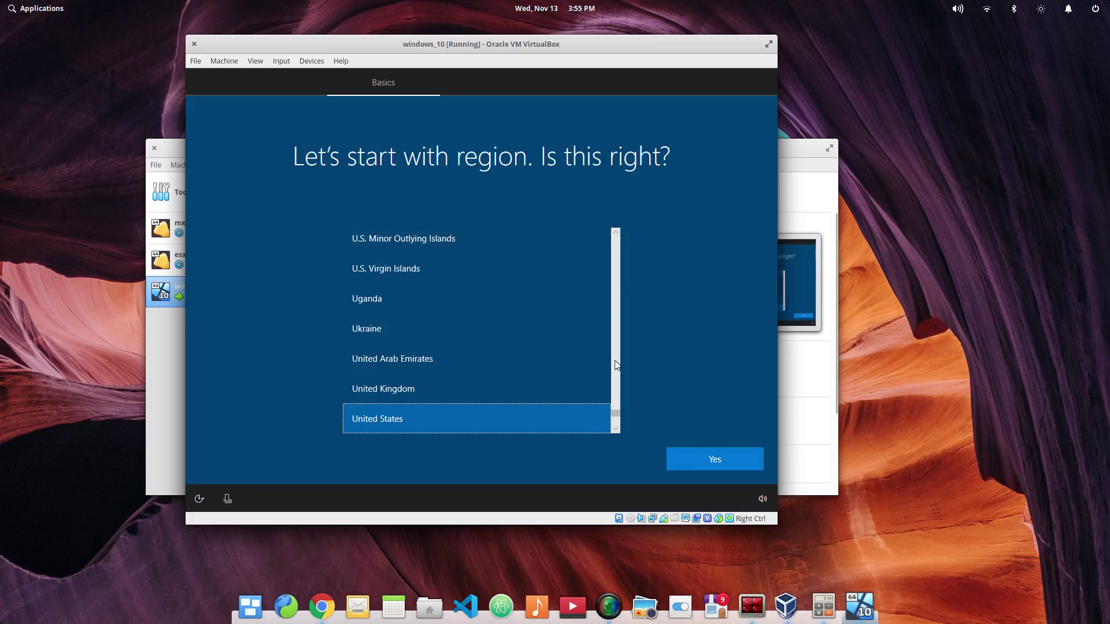
Step: Confirm United States as region and US as keyboard layout, skipping a second layout
{"action": "left_click", "coordinate": [712, 457]}
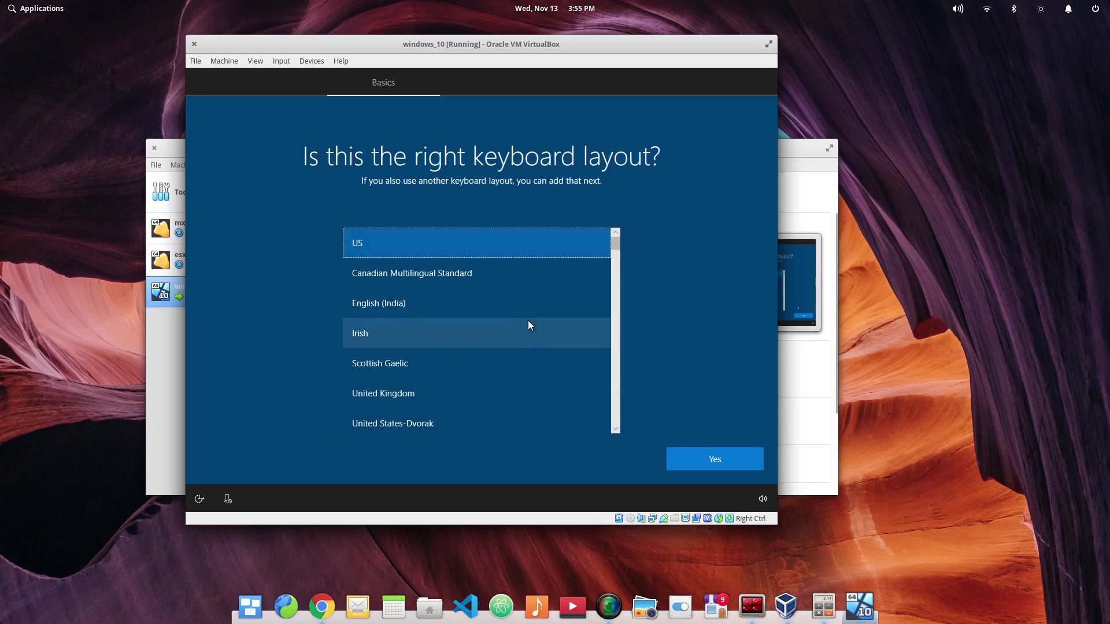
{"action": "left_click", "coordinate": [713, 456]}
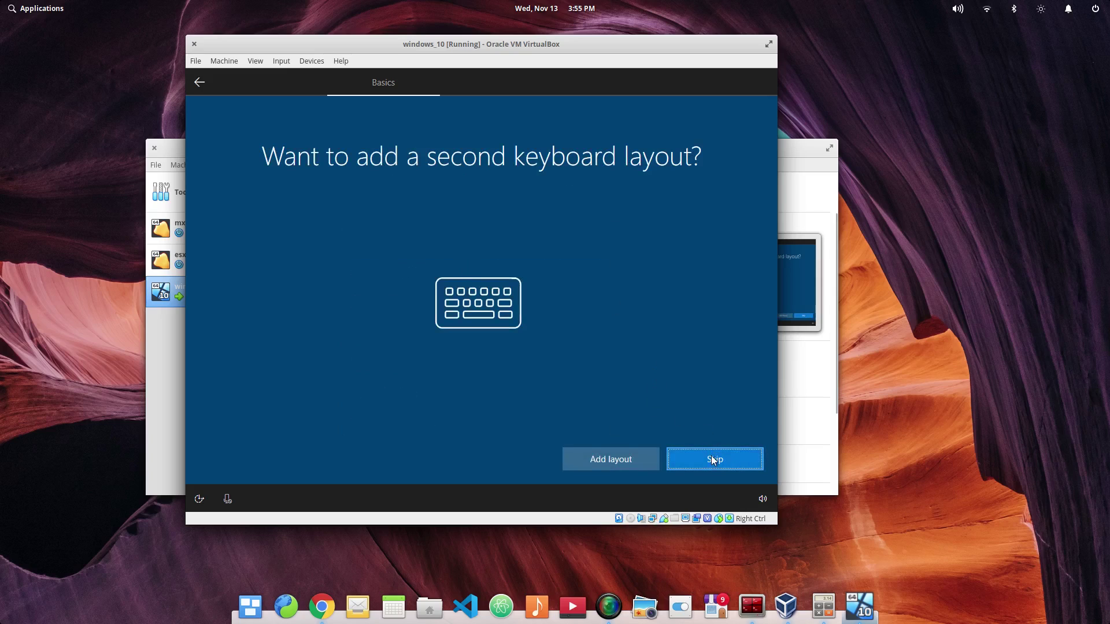
{"action": "left_click", "coordinate": [710, 464]}
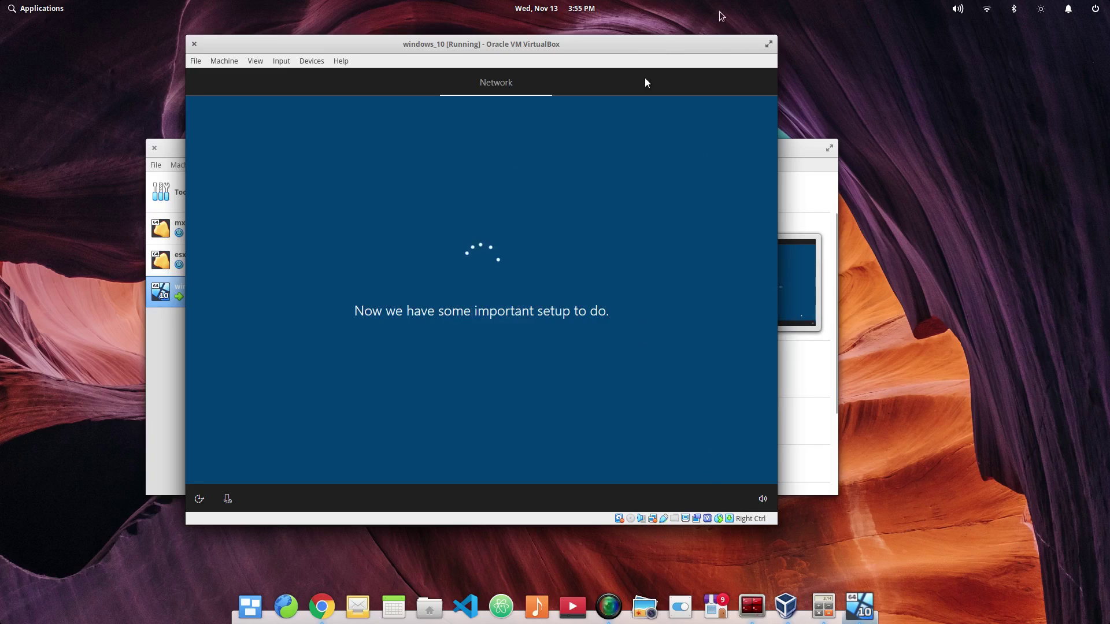
{"action": "left_click", "coordinate": [769, 44]}
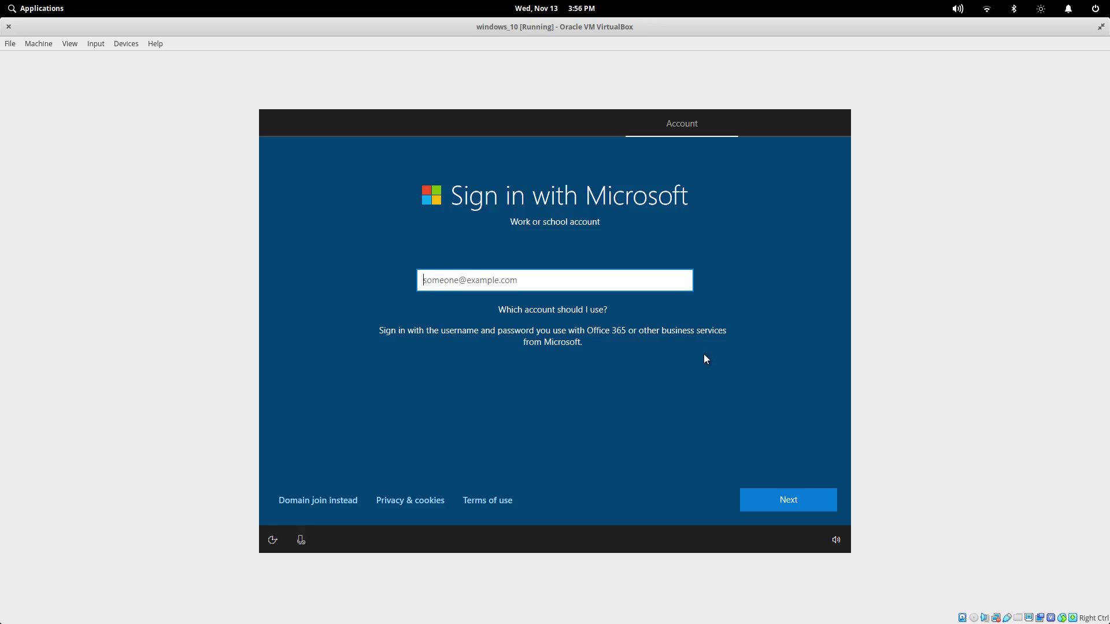
Step: Try continuing from the work or school sign-in page with the email field left empty
{"action": "left_click", "coordinate": [785, 495]}
Step: Choose domain join instead of a Microsoft account and enter the local account name
{"action": "left_click", "coordinate": [301, 499]}
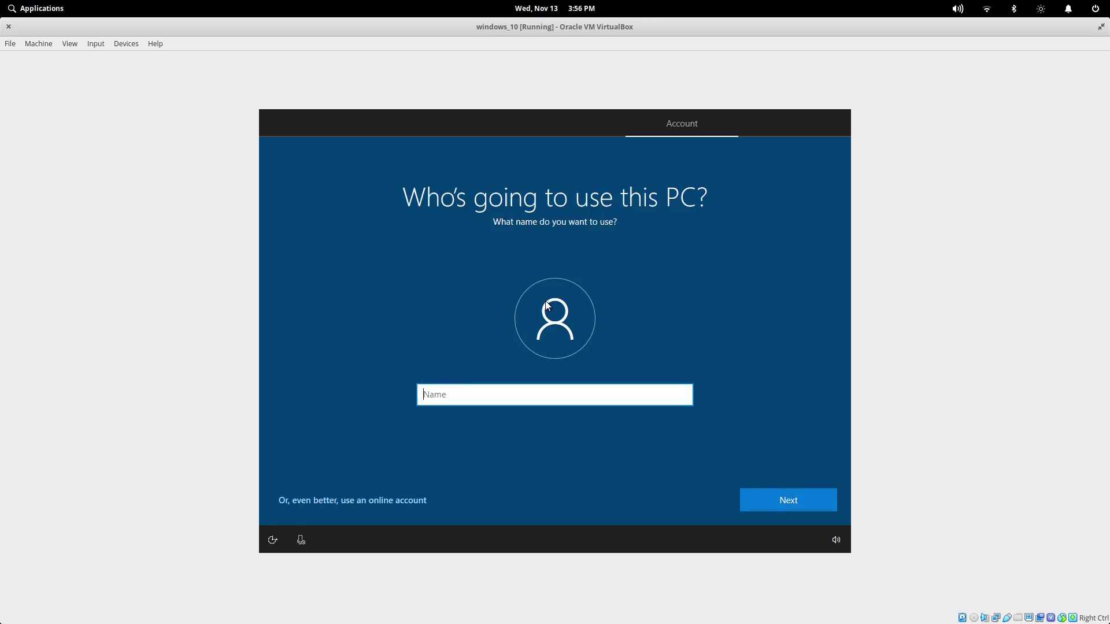
{"action": "type", "text": "case"}
{"action": "left_click", "coordinate": [798, 499]}
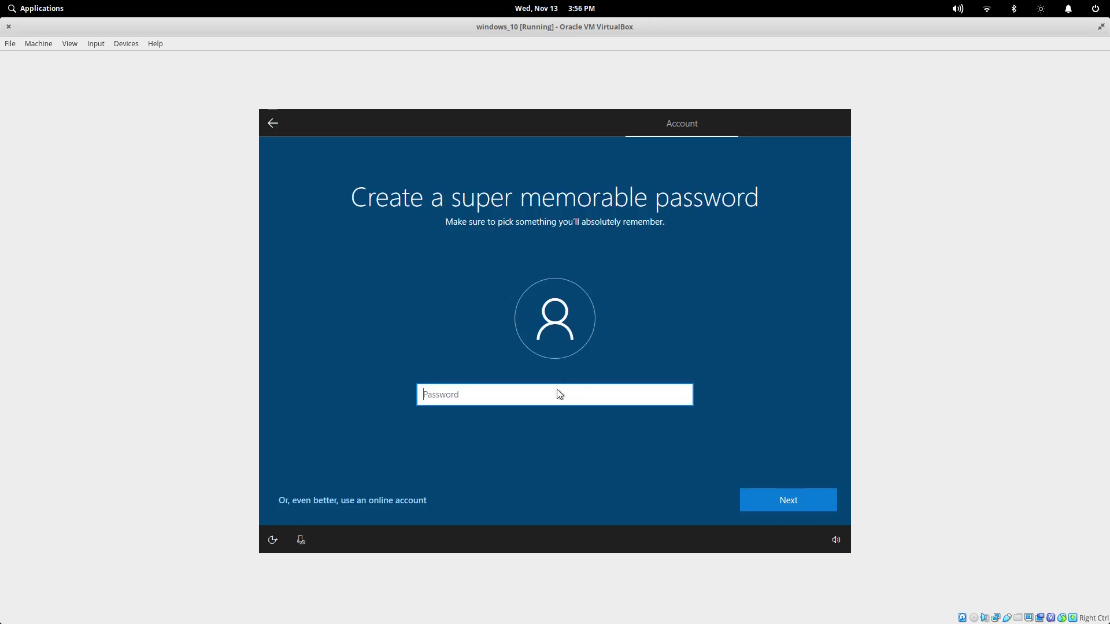
Step: Enter the account password, then retype it in the Confirm password field and submit
{"action": "type", "text": "p"}
{"action": "key", "text": "BackSpace"}
{"action": "type", "text": "p"}
{"action": "key", "text": "BackSpace"}
{"action": "type", "text": "password"}
{"action": "left_click", "coordinate": [804, 496]}
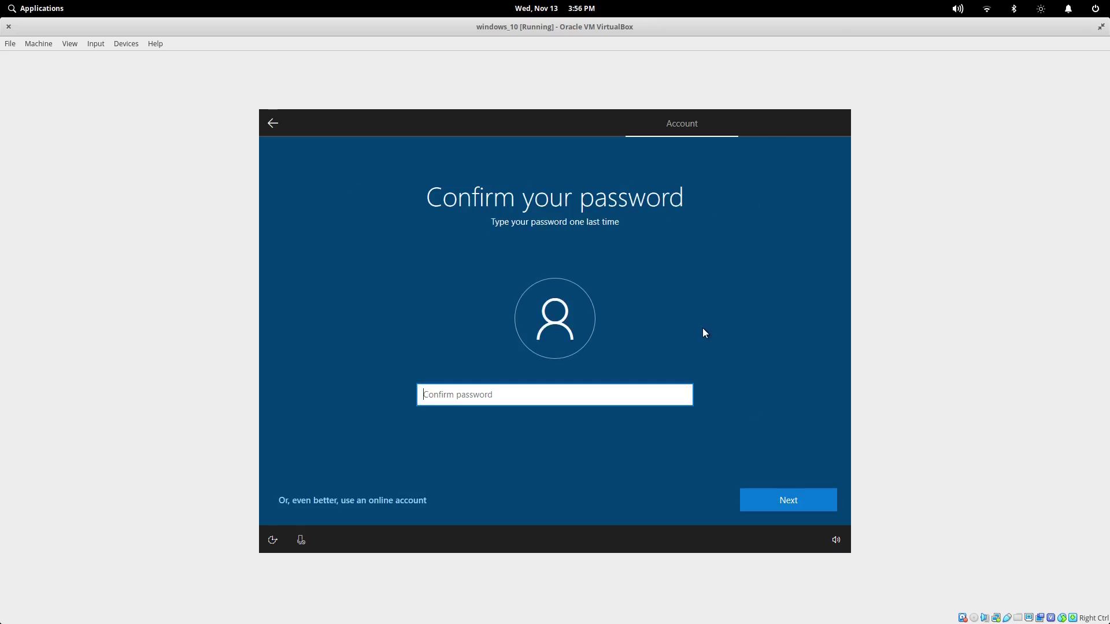
{"action": "type", "text": "password"}
{"action": "key", "text": "Return"}
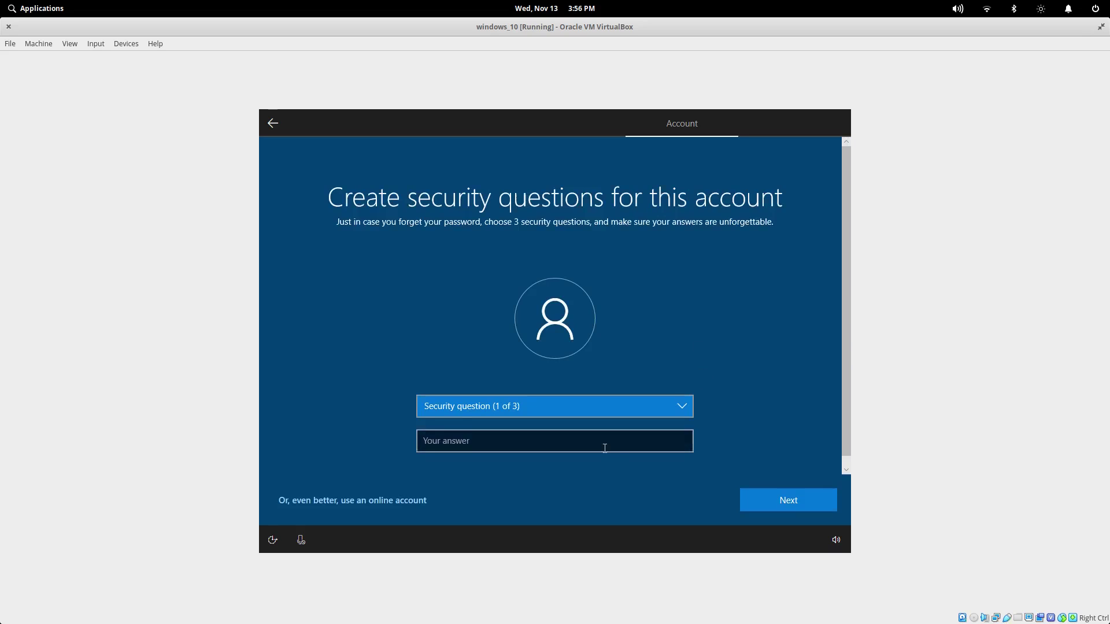
Step: Set the first security question to the first pet's name and enter its answer
{"action": "left_click", "coordinate": [609, 435]}
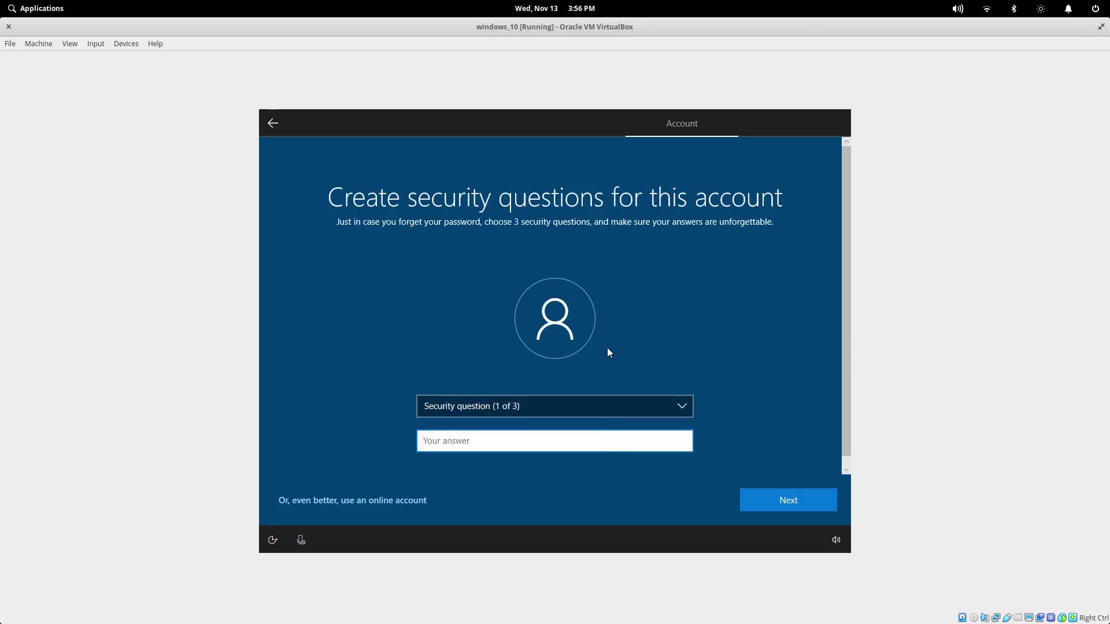
{"action": "left_click", "coordinate": [613, 406]}
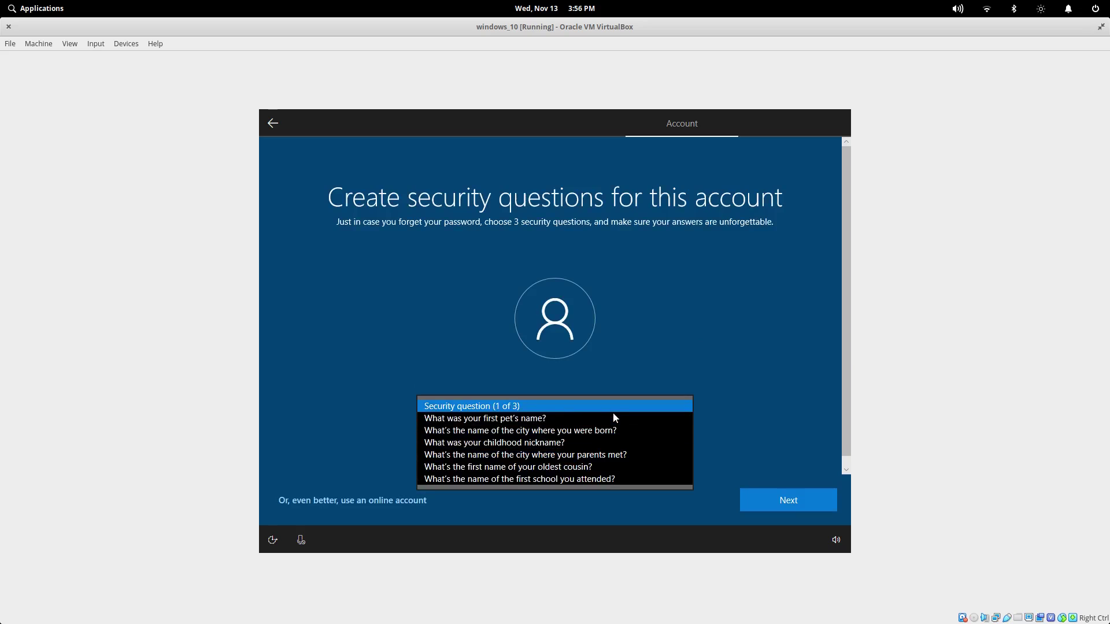
{"action": "left_click", "coordinate": [604, 423]}
{"action": "left_click", "coordinate": [574, 439]}
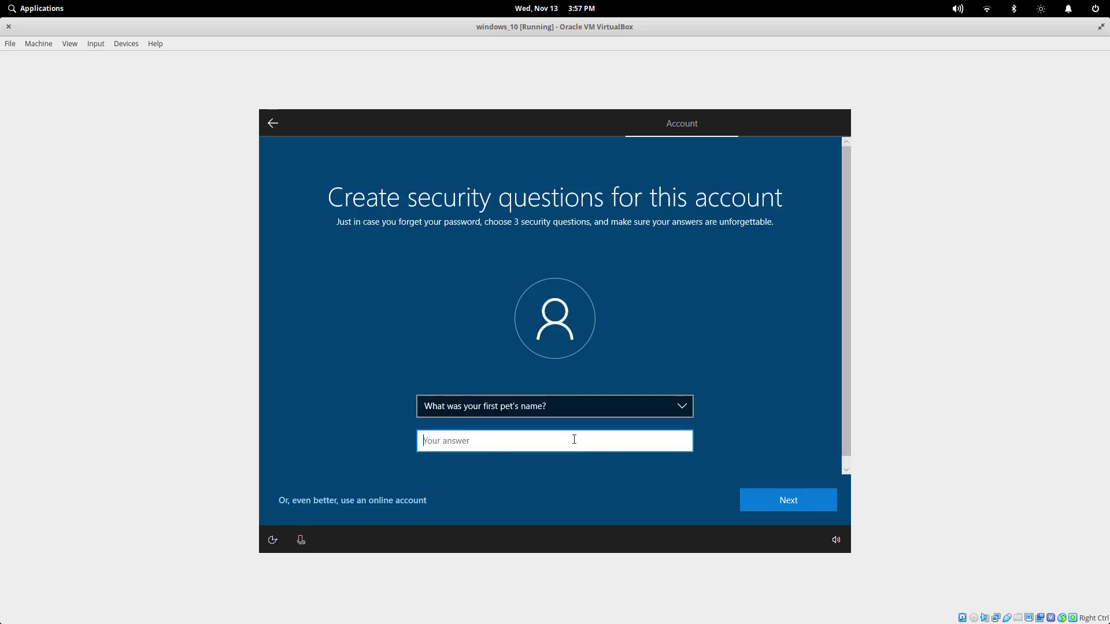
{"action": "type", "text": "rana"}
{"action": "left_click", "coordinate": [789, 494]}
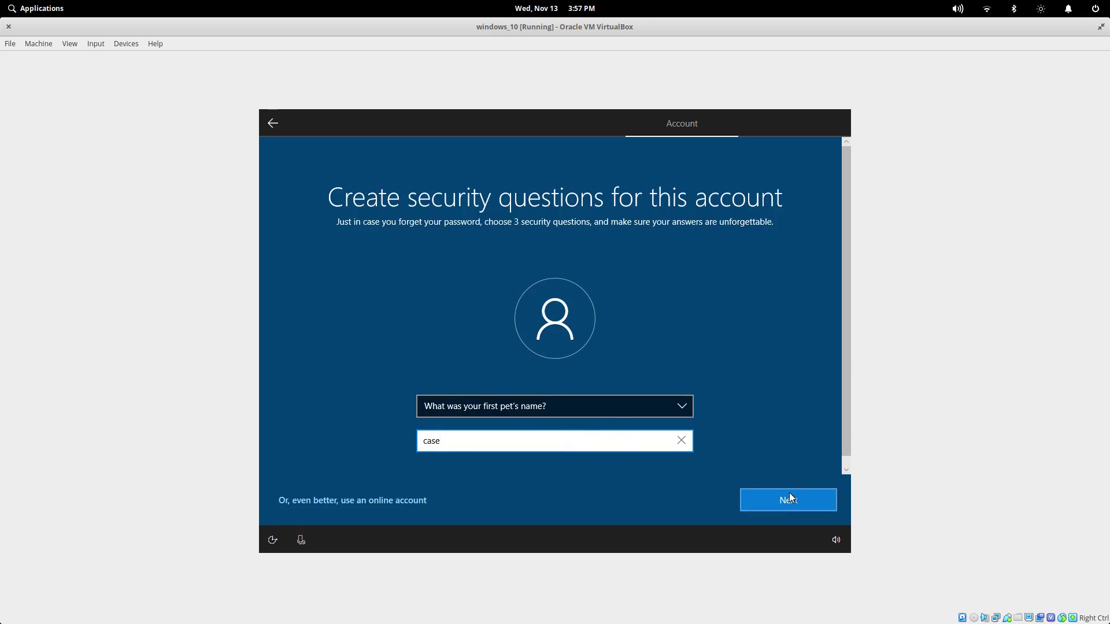
Step: Set the second security question to the childhood nickname and enter its answer
{"action": "left_click", "coordinate": [585, 406]}
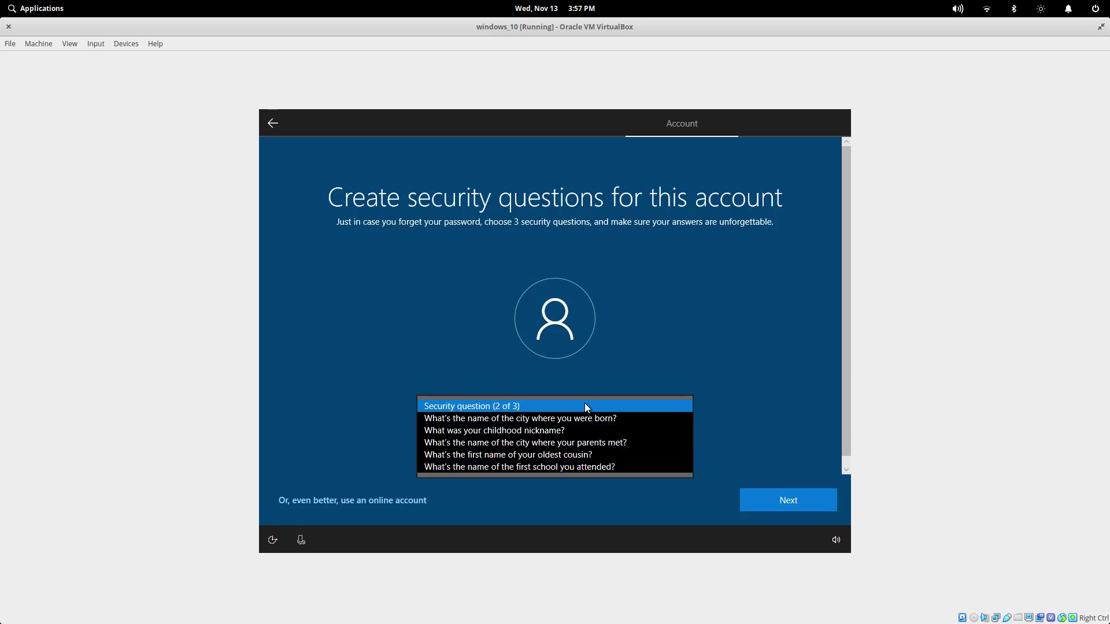
{"action": "left_click", "coordinate": [584, 434]}
{"action": "left_click", "coordinate": [546, 442]}
{"action": "type", "text": "case"}
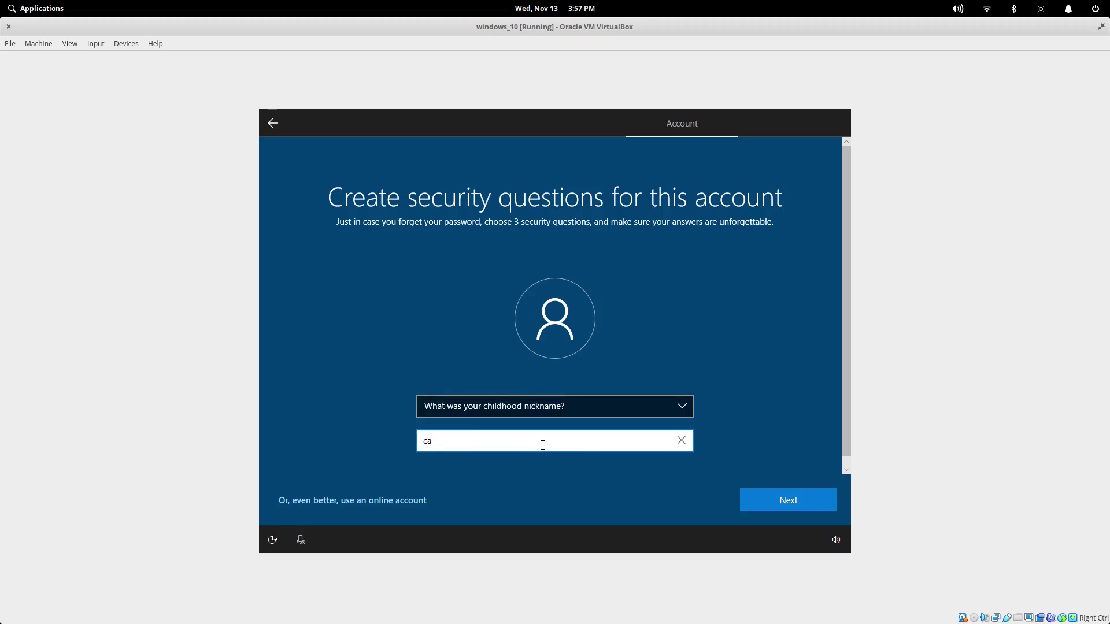
{"action": "left_click", "coordinate": [782, 500]}
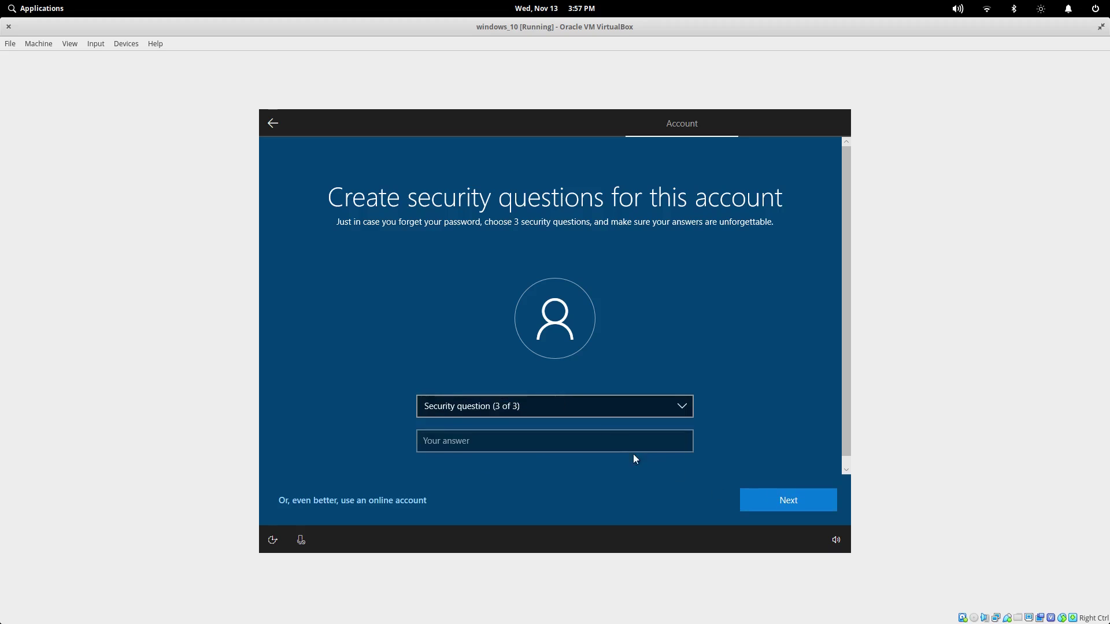
Step: Set the third security question to the oldest cousin's first name, answer it, and continue
{"action": "left_click", "coordinate": [593, 406]}
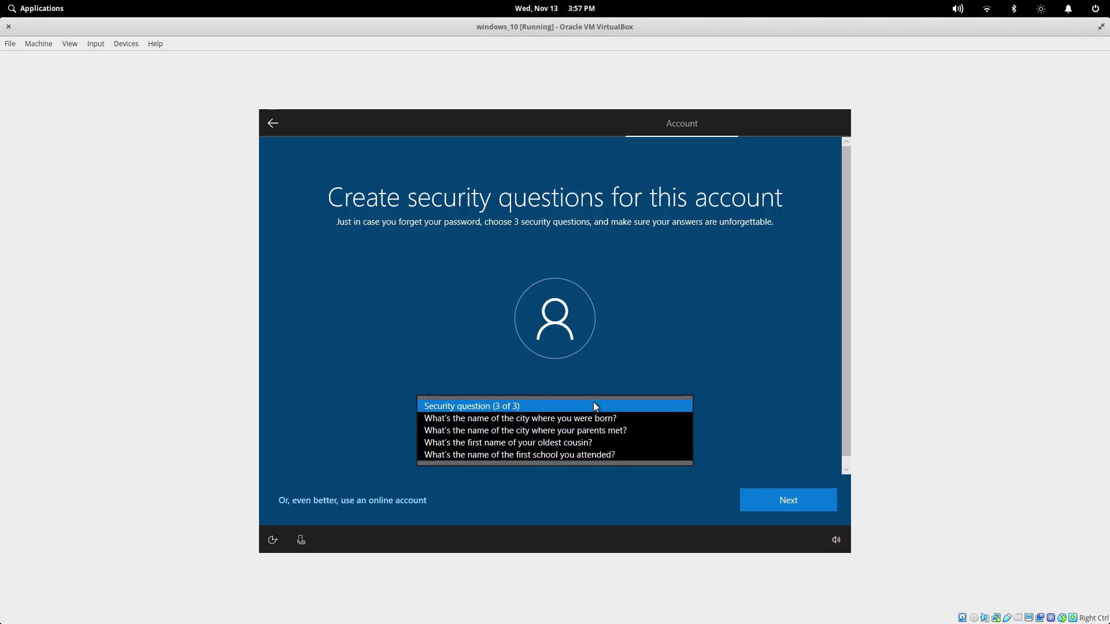
{"action": "left_click", "coordinate": [584, 443]}
{"action": "left_click", "coordinate": [582, 443]}
{"action": "type", "text": "cous"}
{"action": "left_click", "coordinate": [764, 491]}
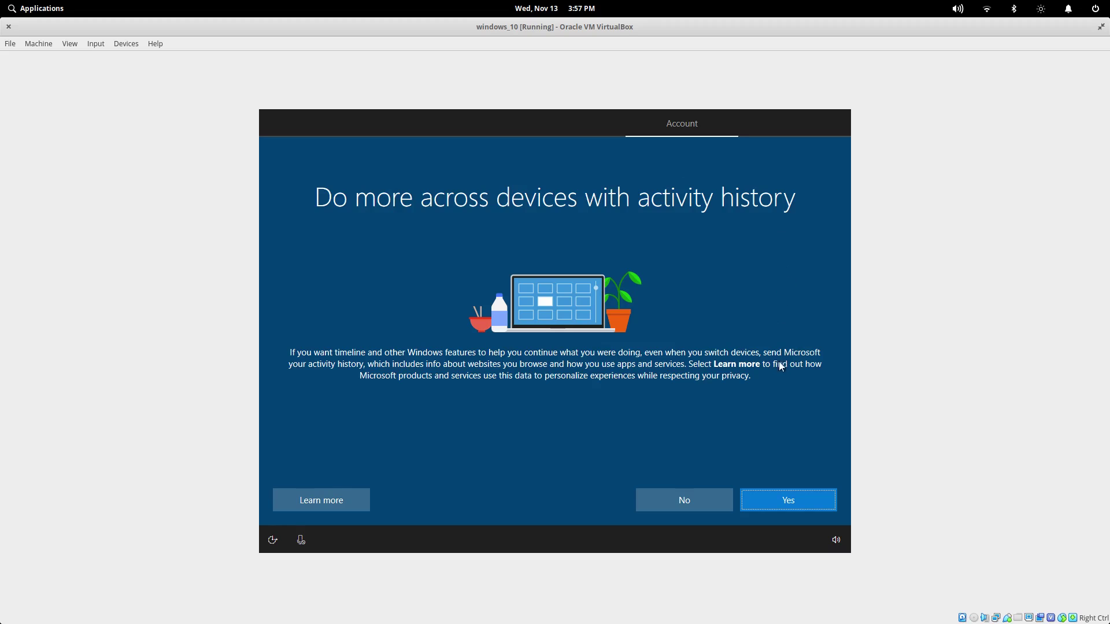
Step: Answer No to sending activity history to Microsoft
{"action": "left_click", "coordinate": [684, 502]}
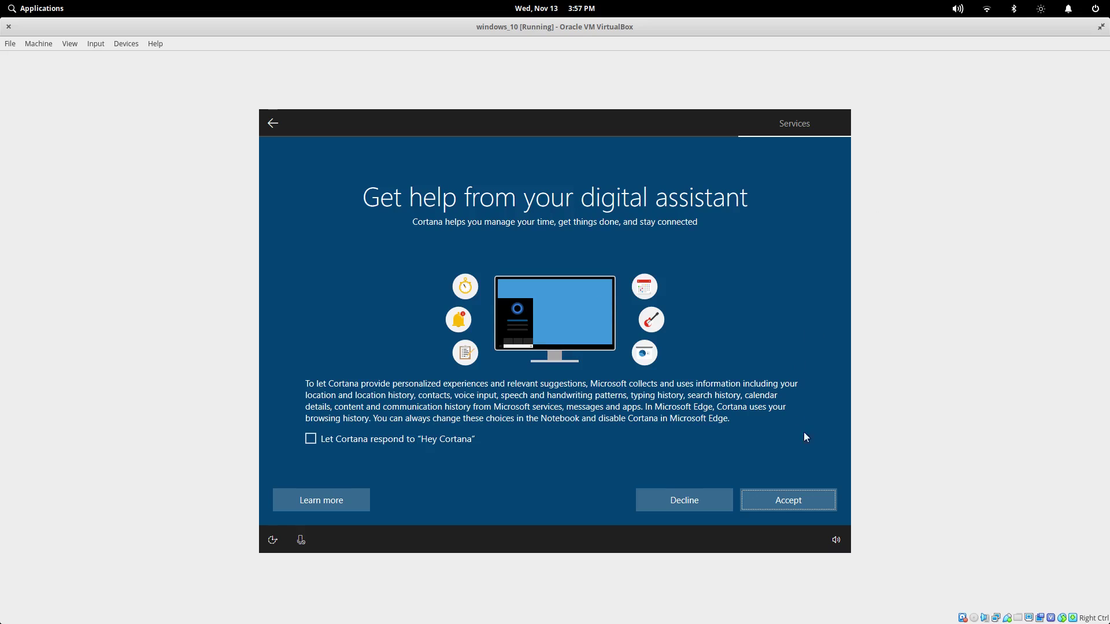
Step: Decline the Cortana digital assistant
{"action": "left_click", "coordinate": [676, 501]}
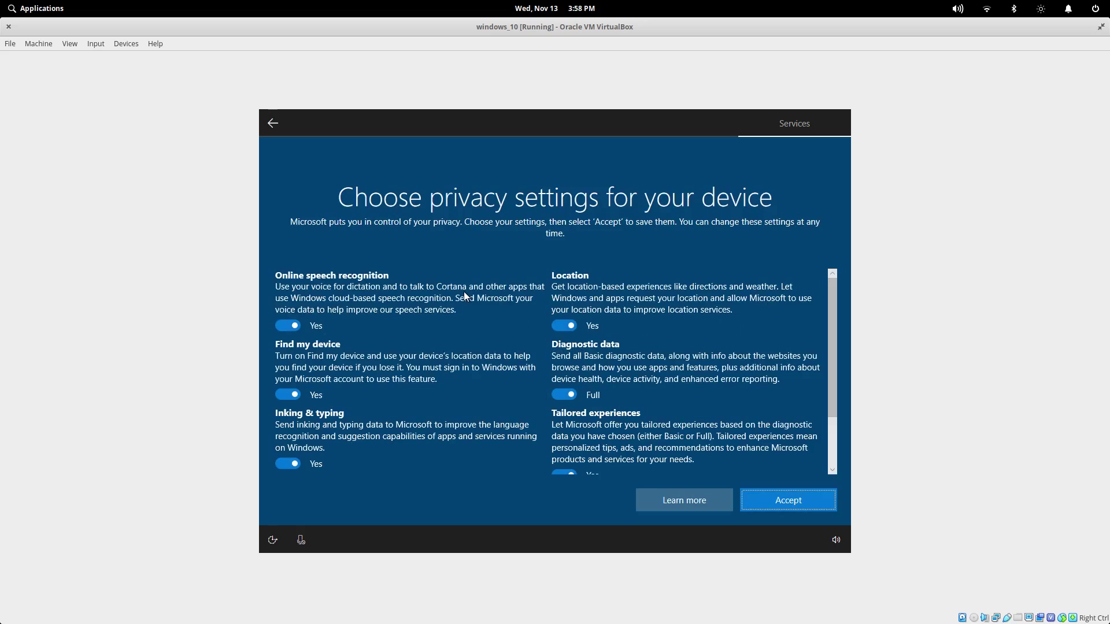
Step: Turn off online speech recognition, Find my device, Inking & typing, and Advertising ID
{"action": "scroll", "coordinate": [463, 292], "scroll_direction": "down", "scroll_amount": 1}
{"action": "scroll", "coordinate": [462, 295], "scroll_direction": "up", "scroll_amount": 1}
{"action": "left_click", "coordinate": [288, 325]}
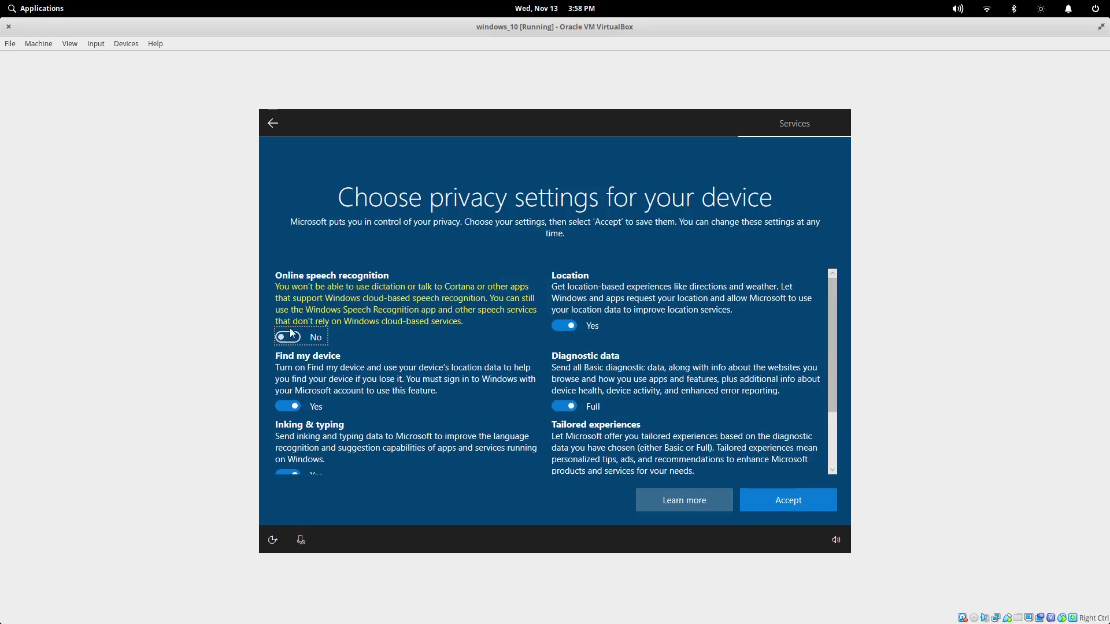
{"action": "left_click", "coordinate": [290, 408]}
{"action": "scroll", "coordinate": [331, 400], "scroll_direction": "down", "scroll_amount": 1}
{"action": "left_click", "coordinate": [287, 393]}
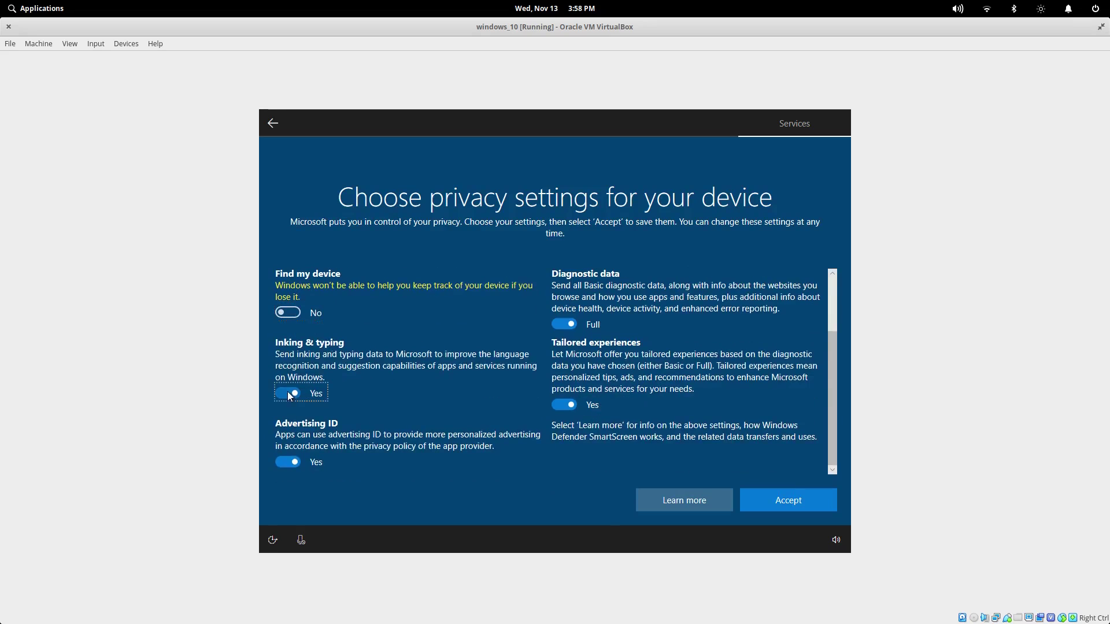
{"action": "left_click", "coordinate": [287, 462]}
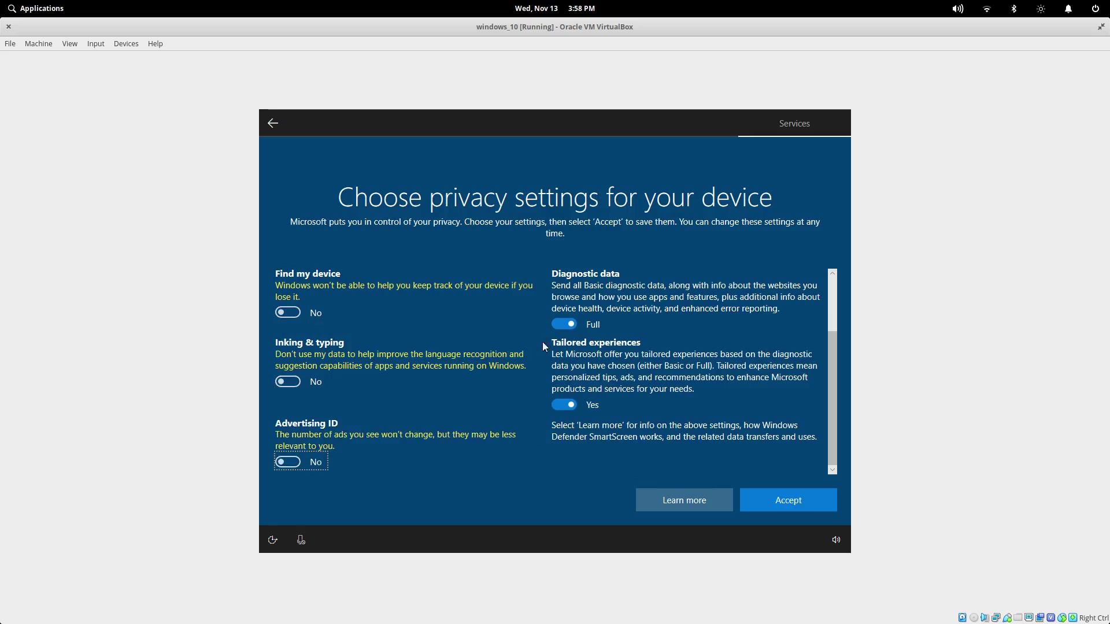
{"action": "scroll", "coordinate": [581, 347], "scroll_direction": "up", "scroll_amount": 3}
Step: Turn off location and tailored experiences, set diagnostic data to Basic, and accept
{"action": "left_click", "coordinate": [575, 327]}
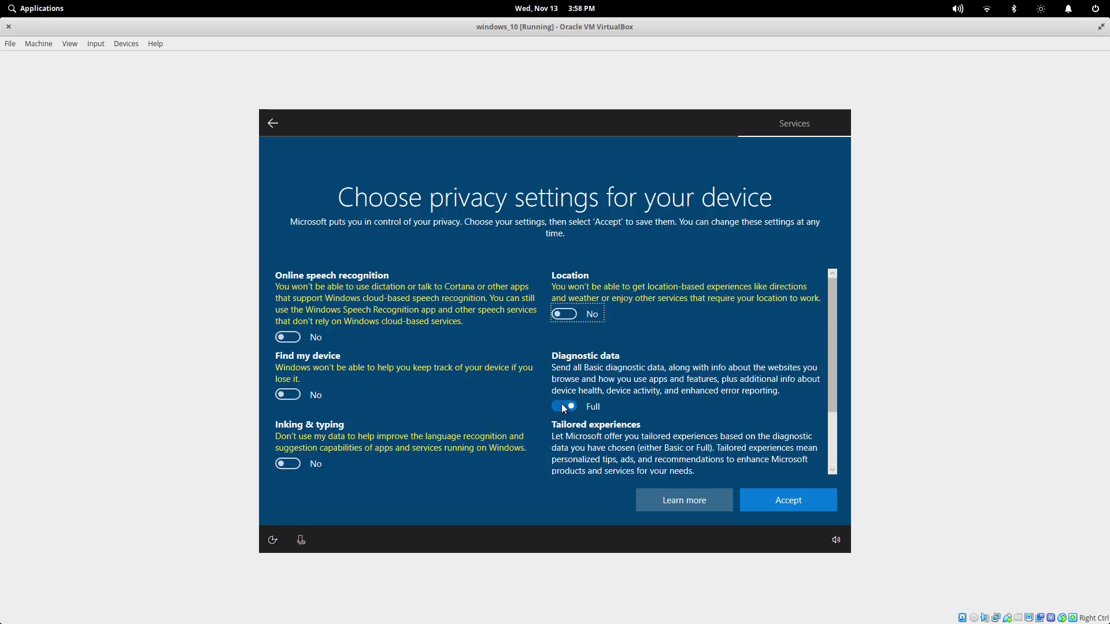
{"action": "left_click", "coordinate": [564, 404]}
{"action": "scroll", "coordinate": [631, 326], "scroll_direction": "down", "scroll_amount": 3}
{"action": "left_click", "coordinate": [566, 404]}
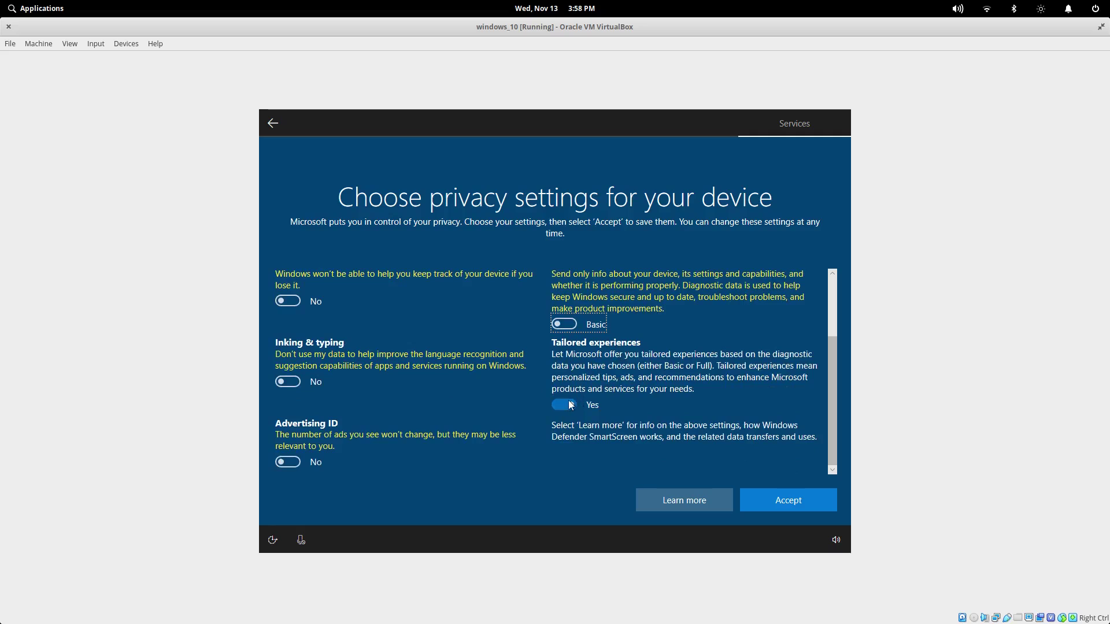
{"action": "left_click", "coordinate": [798, 505]}
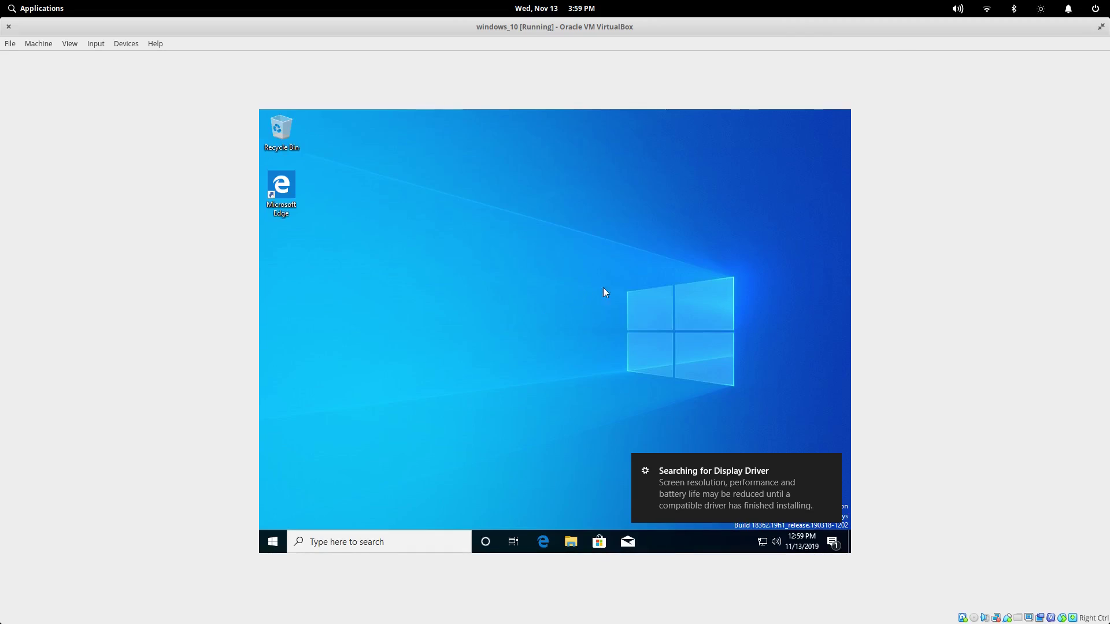
Step: Dismiss the display driver search notice and glance at the clock's calendar flyout
{"action": "left_click", "coordinate": [831, 486]}
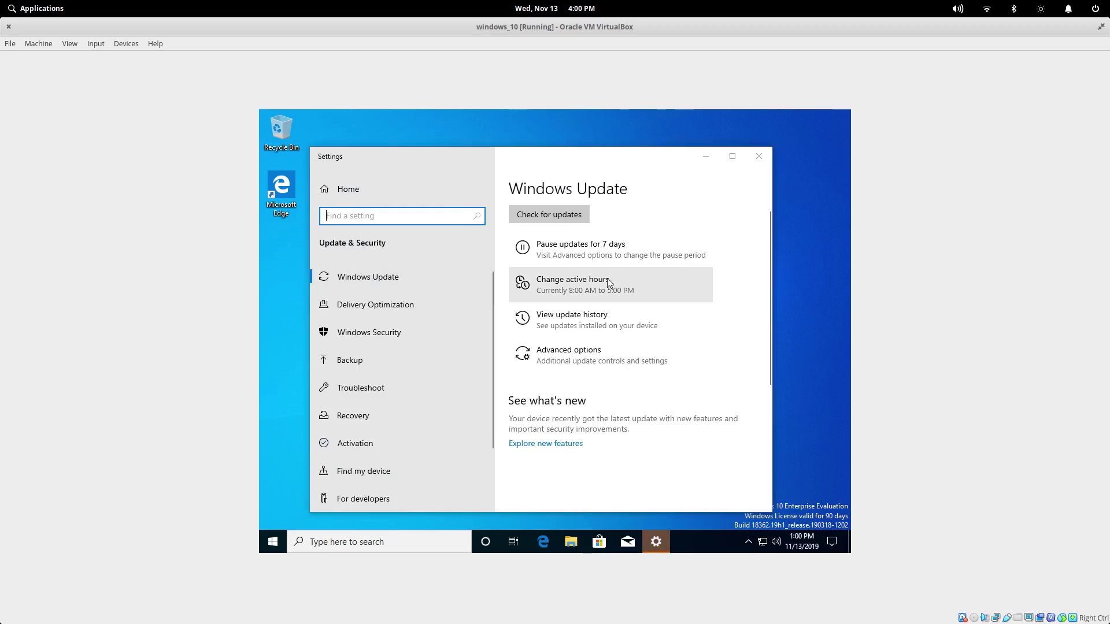
{"action": "left_click", "coordinate": [799, 537]}
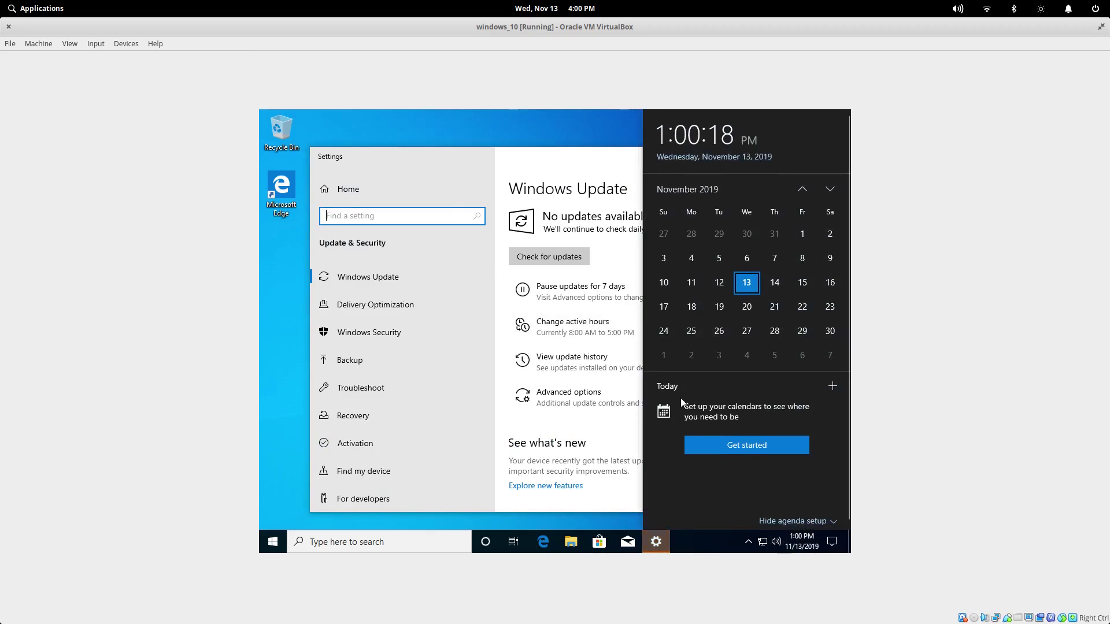
{"action": "left_click", "coordinate": [579, 172]}
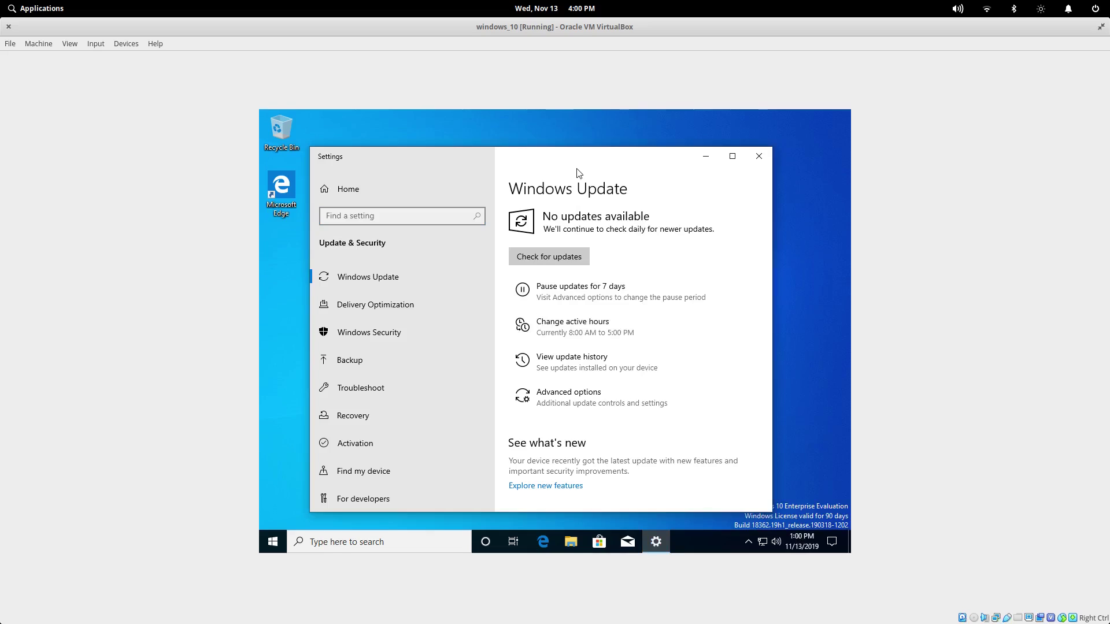
Step: Review Windows Update, which reports no updates available, and close Settings
{"action": "scroll", "coordinate": [574, 237], "scroll_direction": "down", "scroll_amount": 2}
{"action": "scroll", "coordinate": [577, 261], "scroll_direction": "down", "scroll_amount": 2}
{"action": "scroll", "coordinate": [555, 284], "scroll_direction": "up", "scroll_amount": 4}
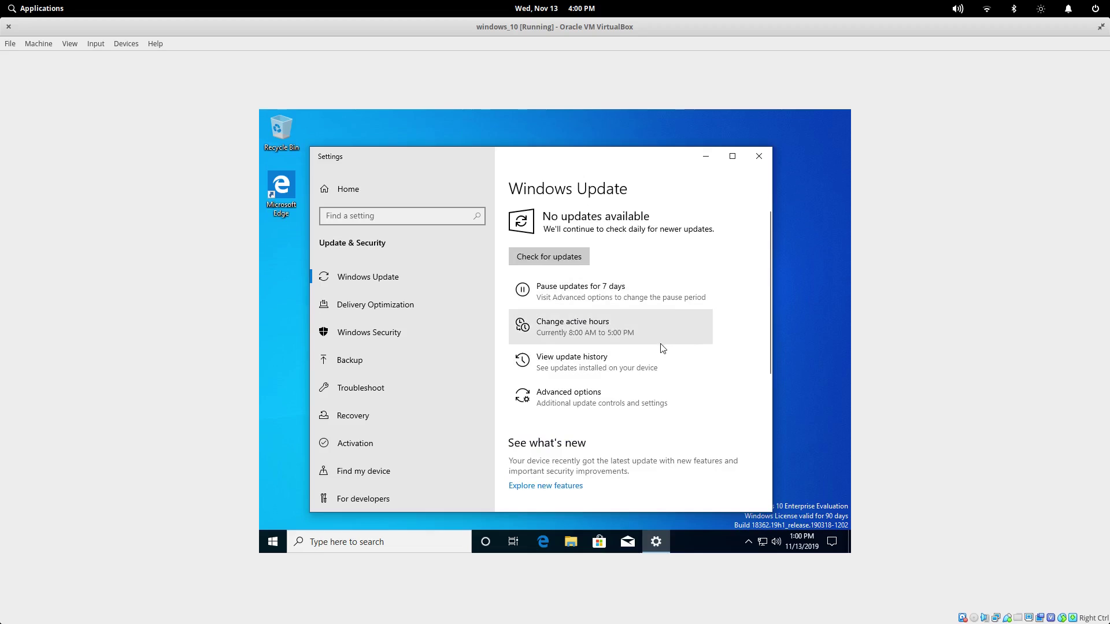
{"action": "scroll", "coordinate": [665, 272], "scroll_direction": "down", "scroll_amount": 5}
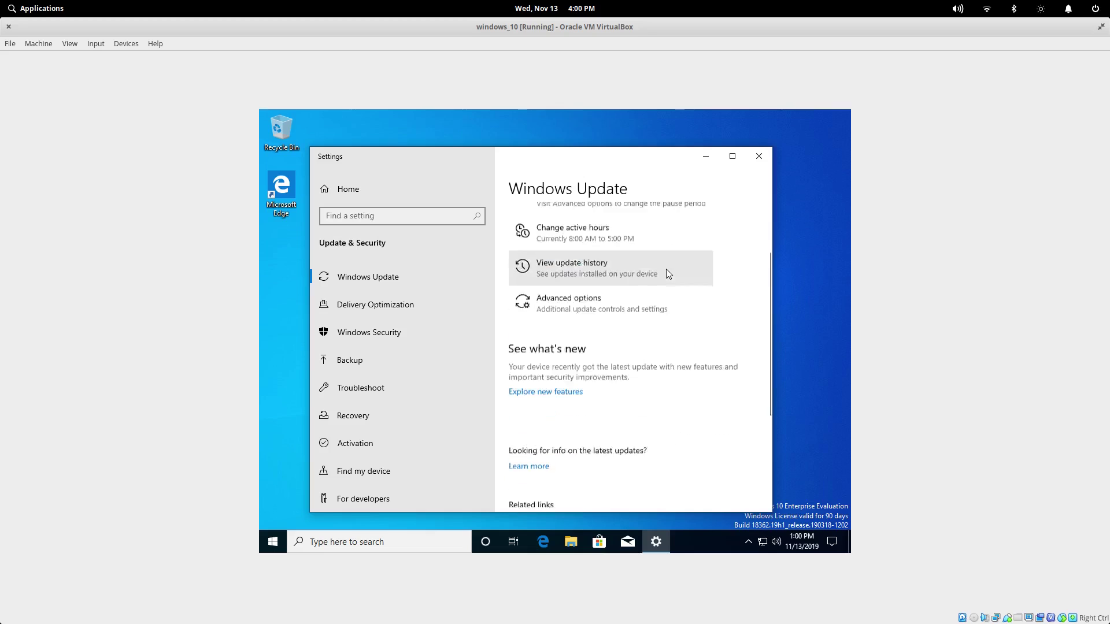
{"action": "left_click", "coordinate": [759, 157]}
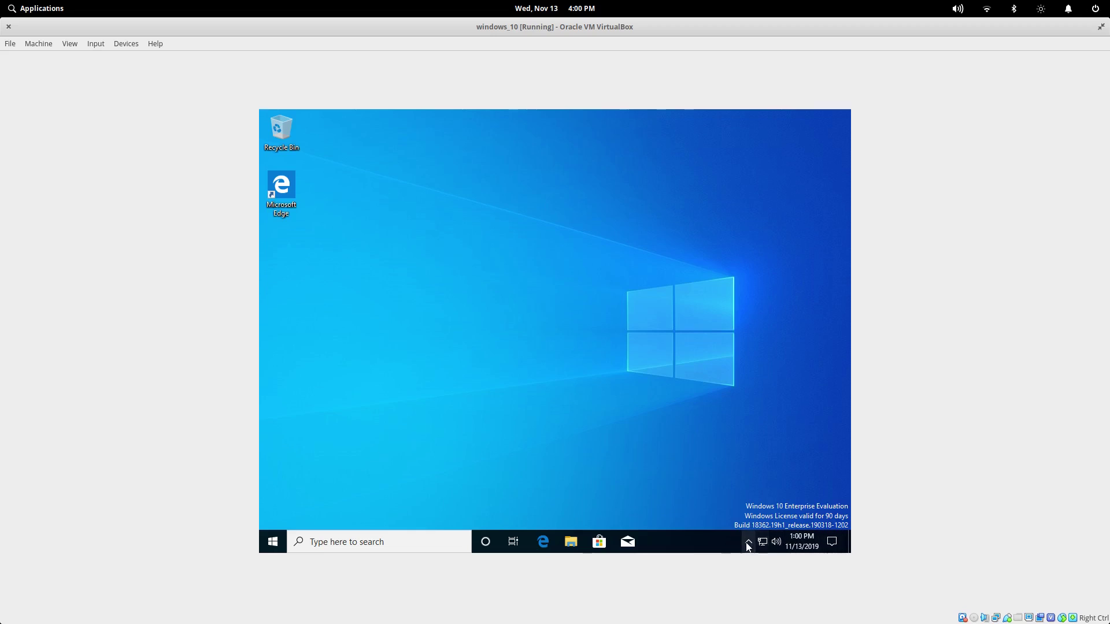
Step: Try Windows search with 'compu' and a web weather lookup, then clear the text
{"action": "left_click", "coordinate": [677, 548]}
{"action": "left_click", "coordinate": [405, 542]}
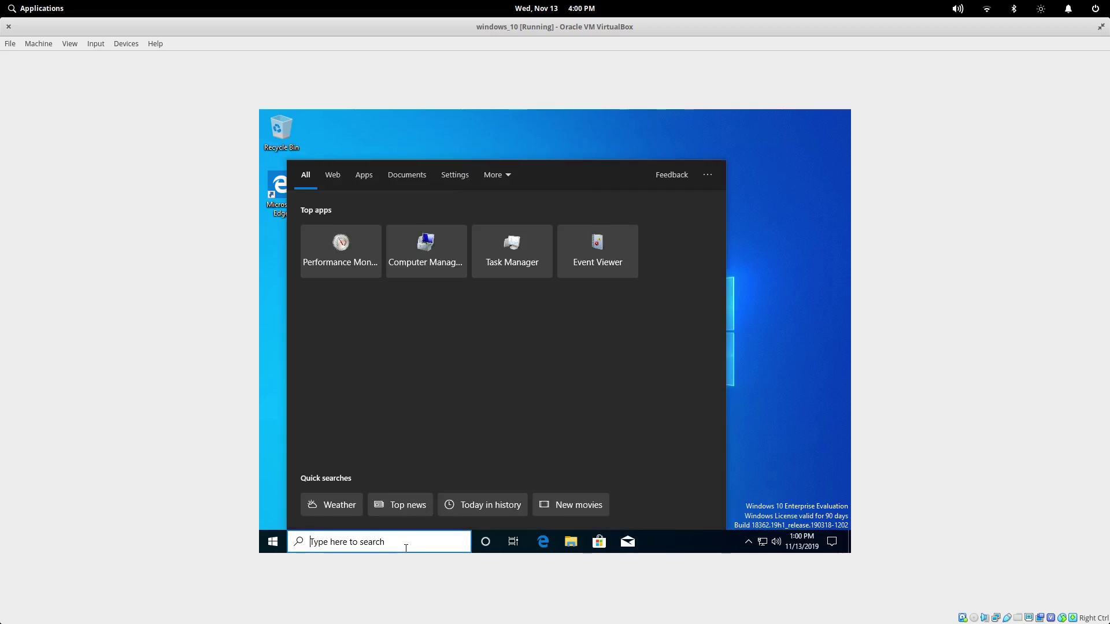
{"action": "type", "text": "compu"}
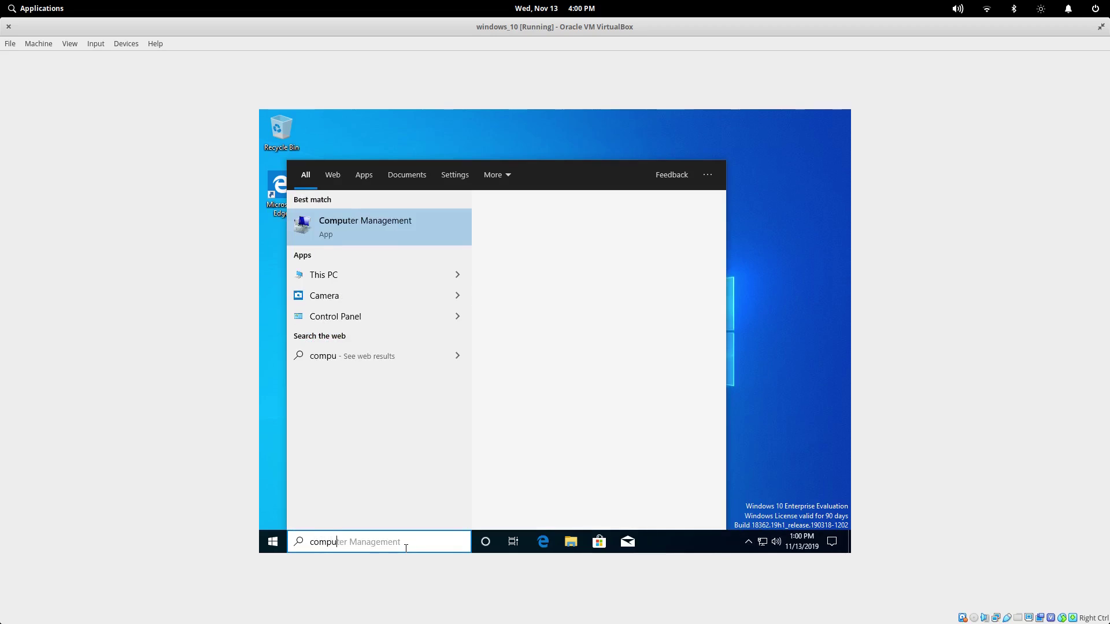
{"action": "key", "text": "BackSpace"}
{"action": "key", "text": "BackSpace"}
{"action": "key", "text": "BackSpace"}
{"action": "key", "text": "BackSpace"}
{"action": "key", "text": "BackSpace"}
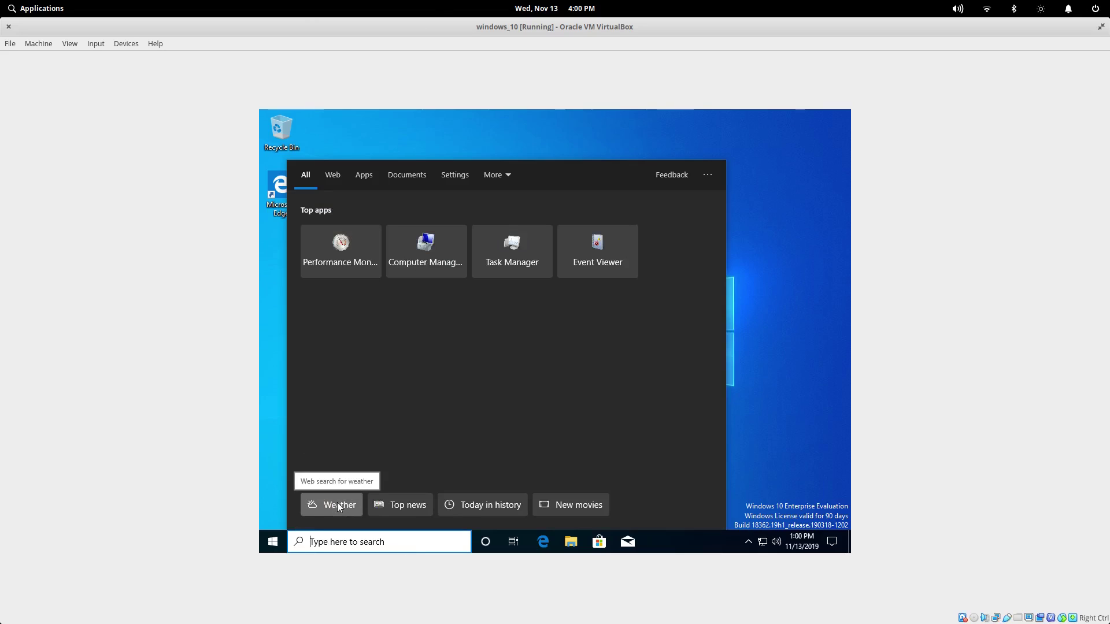
{"action": "left_click", "coordinate": [352, 510]}
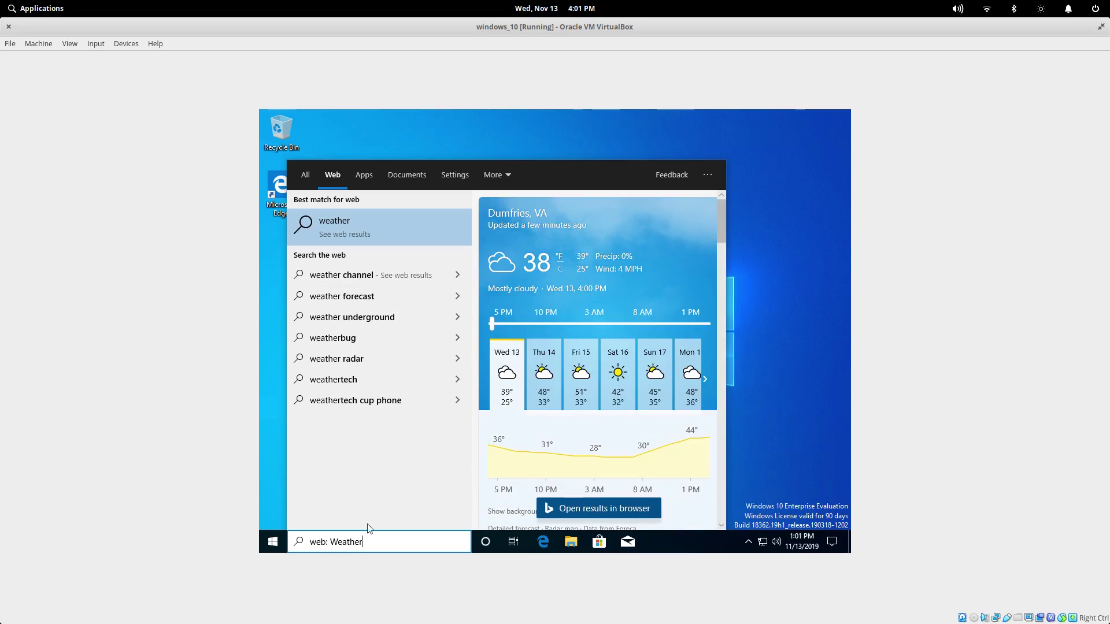
{"action": "key", "text": "BackSpace"}
{"action": "key", "text": "BackSpace"}
{"action": "key", "text": "BackSpace"}
{"action": "key", "text": "BackSpace"}
{"action": "key", "text": "BackSpace"}
{"action": "key", "text": "BackSpace"}
{"action": "key", "text": "BackSpace"}
{"action": "key", "text": "BackSpace"}
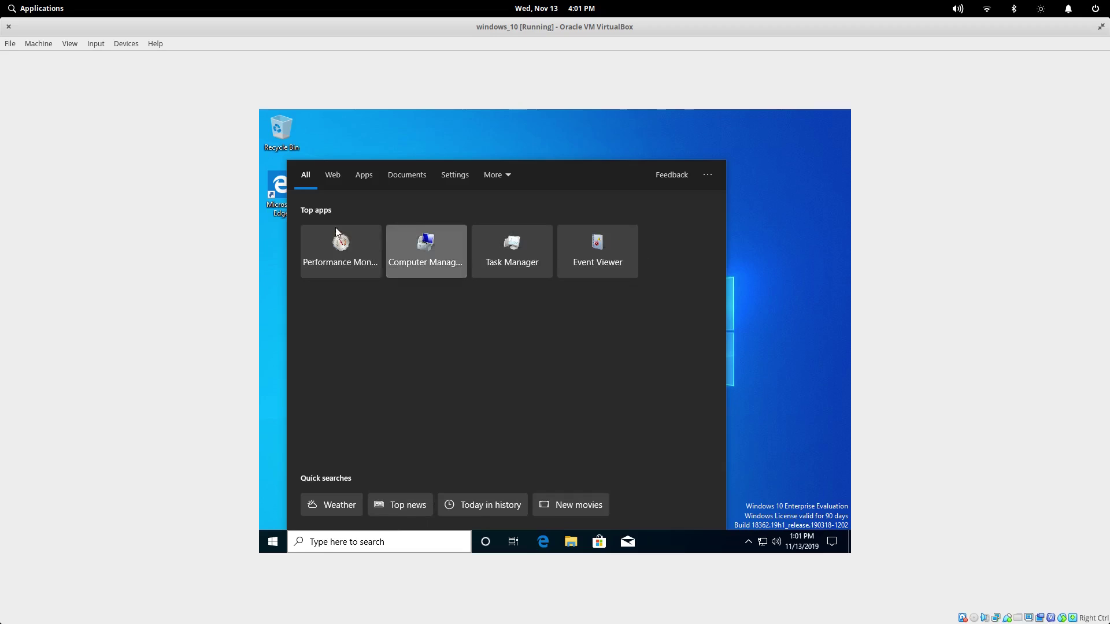
Step: Switch the search filter through Web, Documents, Apps, Settings and More, then close the panel
{"action": "left_click", "coordinate": [333, 176]}
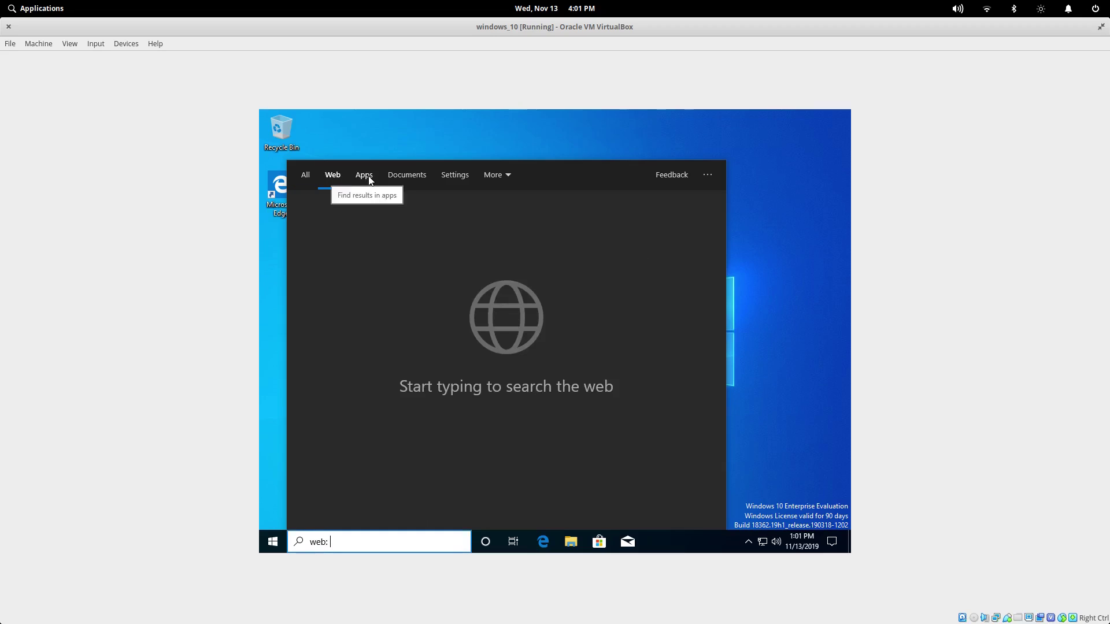
{"action": "left_click", "coordinate": [365, 175]}
{"action": "left_click", "coordinate": [417, 177]}
{"action": "left_click", "coordinate": [453, 176]}
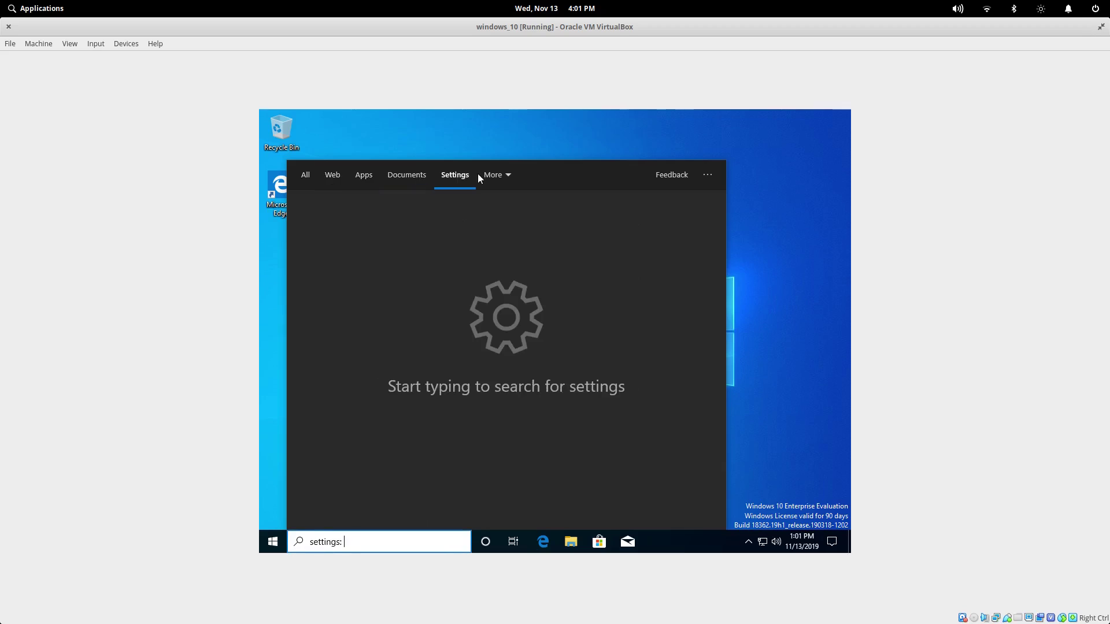
{"action": "left_click", "coordinate": [507, 175]}
{"action": "left_click", "coordinate": [799, 260]}
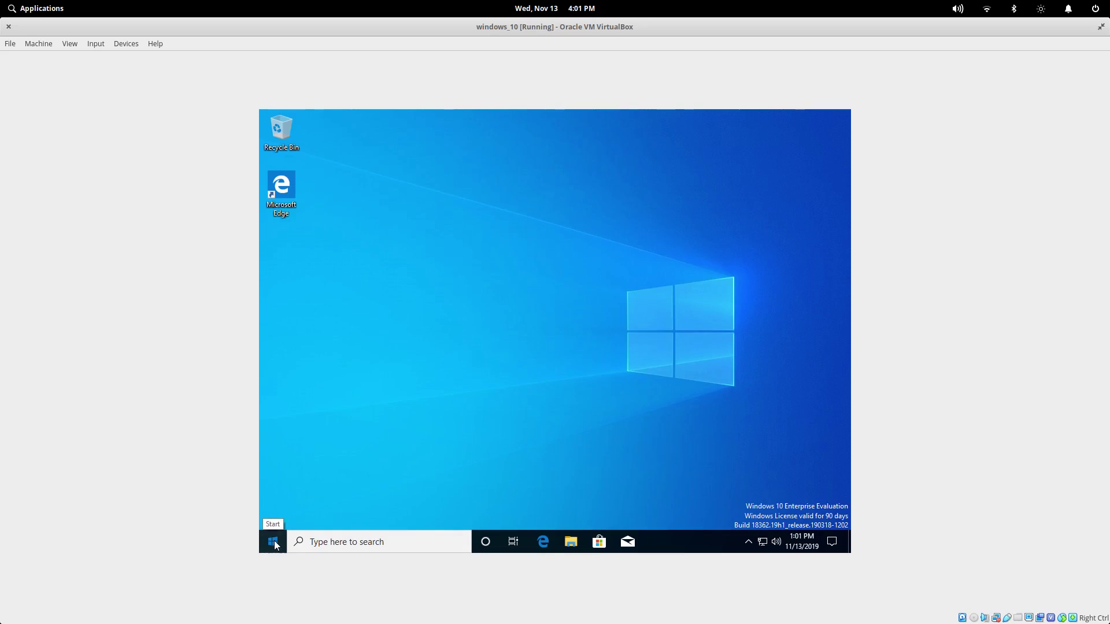
Step: Launch Microsoft Store from the Start menu's app list under M
{"action": "left_click", "coordinate": [274, 542]}
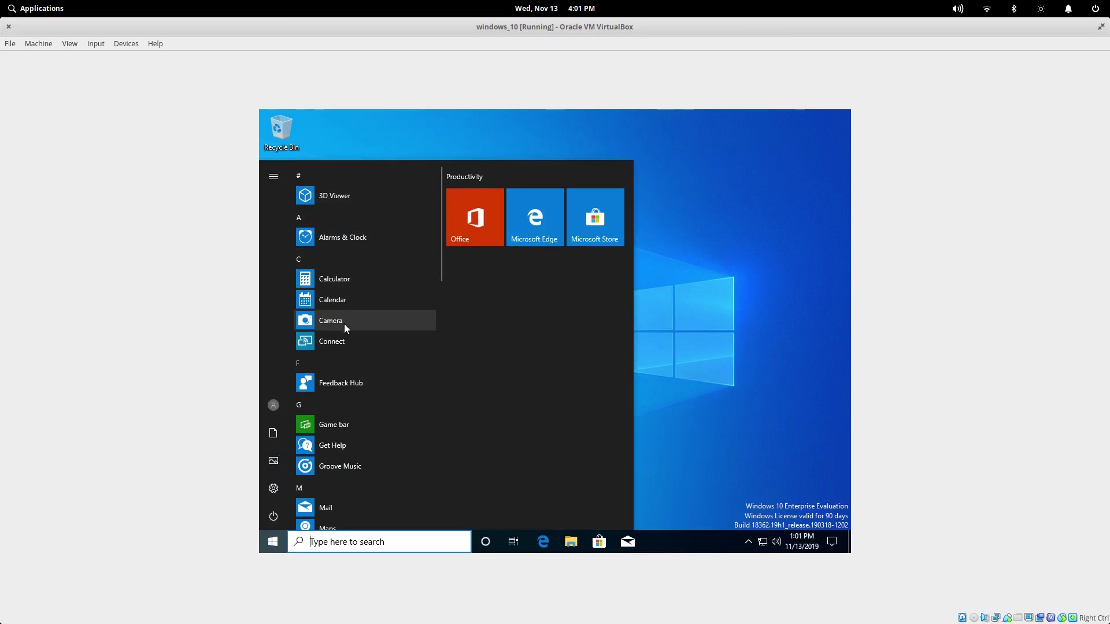
{"action": "scroll", "coordinate": [346, 352], "scroll_direction": "down", "scroll_amount": 5}
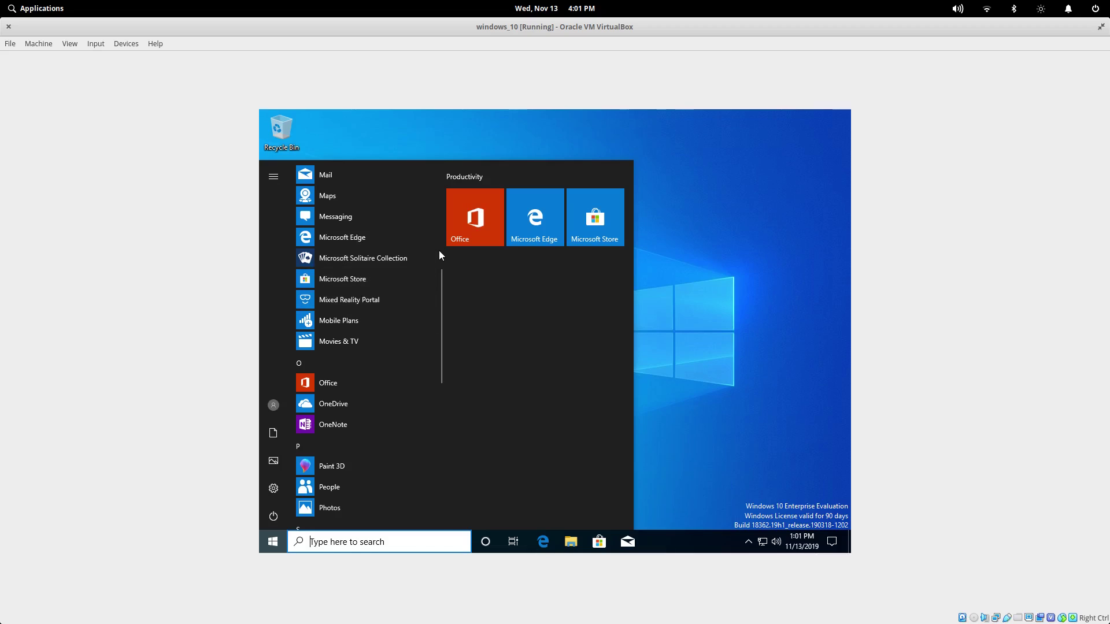
{"action": "left_click", "coordinate": [347, 279]}
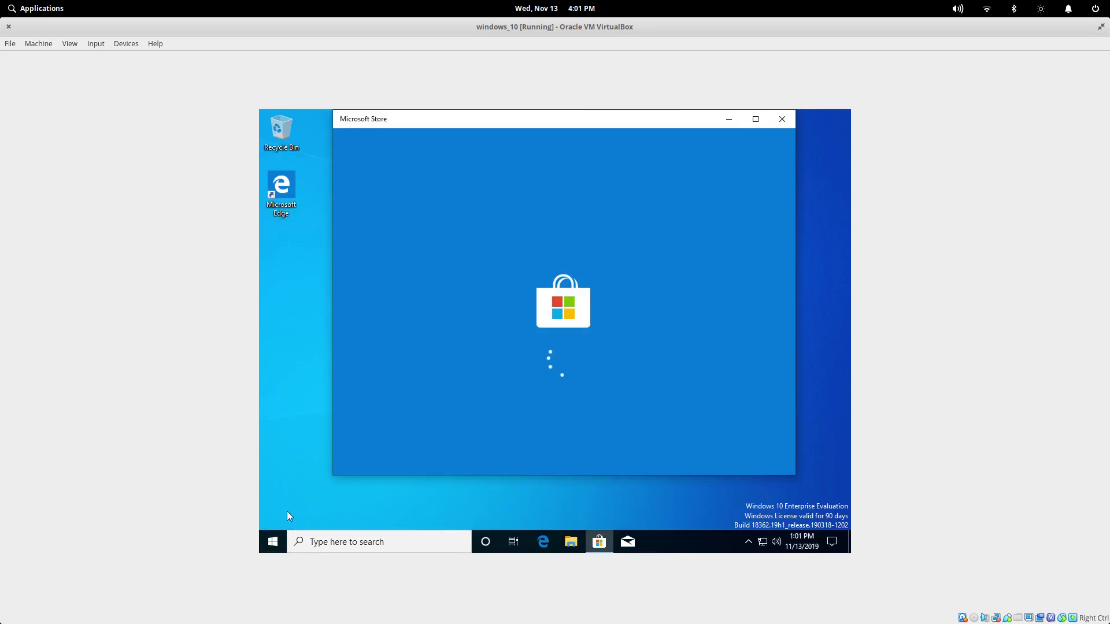
Step: Browse the Start menu's Windows System, PowerShell and Ease of Access folders
{"action": "left_click", "coordinate": [274, 546]}
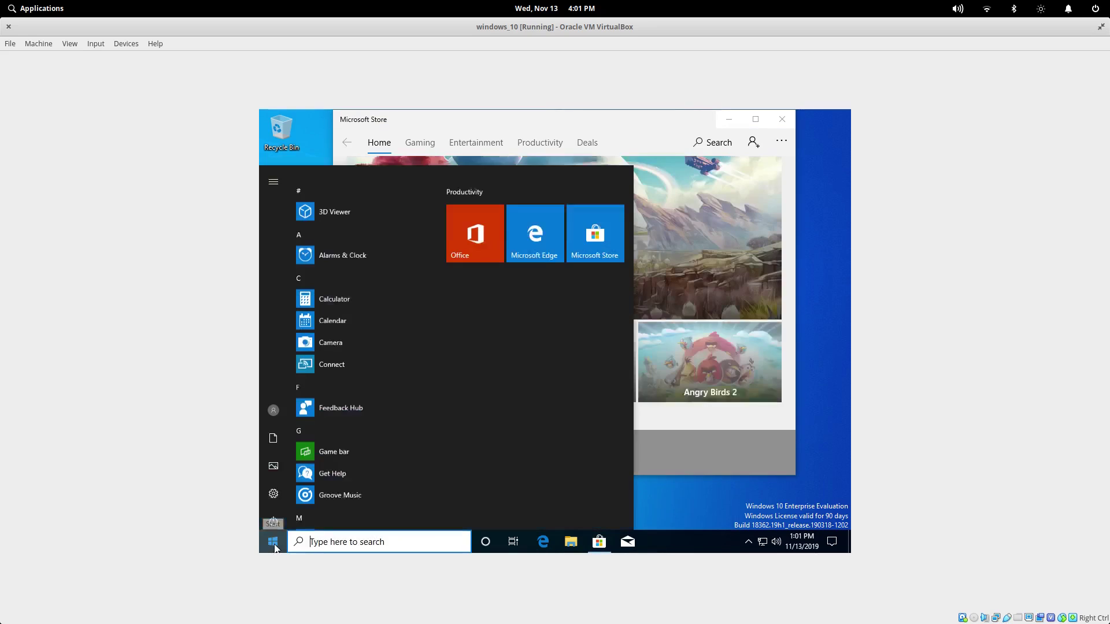
{"action": "scroll", "coordinate": [346, 469], "scroll_direction": "down", "scroll_amount": 5}
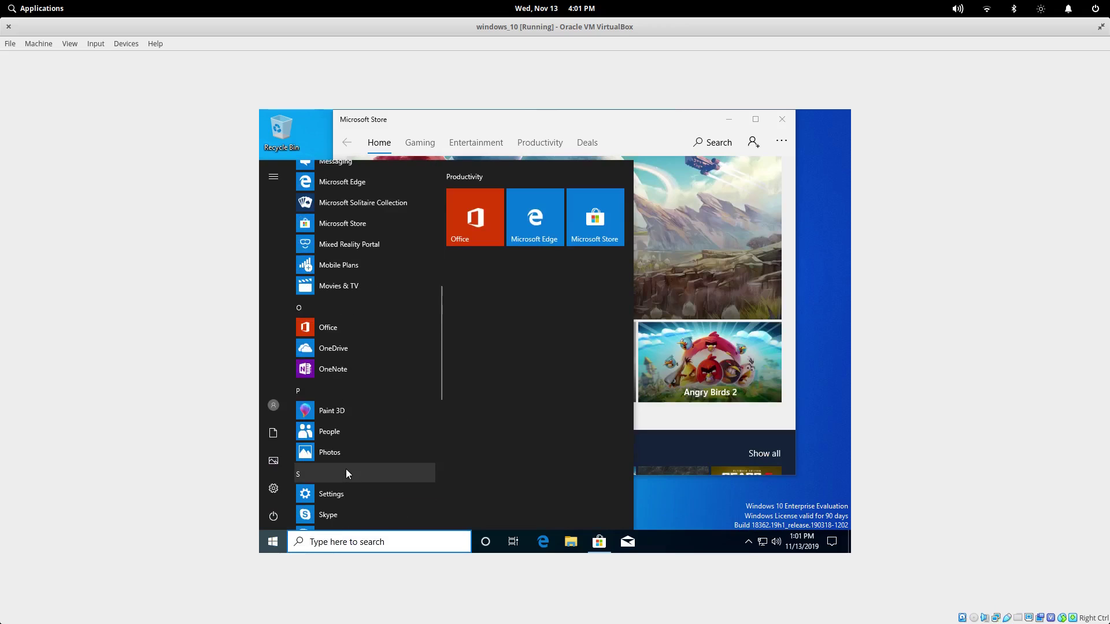
{"action": "scroll", "coordinate": [346, 469], "scroll_direction": "down", "scroll_amount": 5}
{"action": "scroll", "coordinate": [346, 469], "scroll_direction": "up", "scroll_amount": 5}
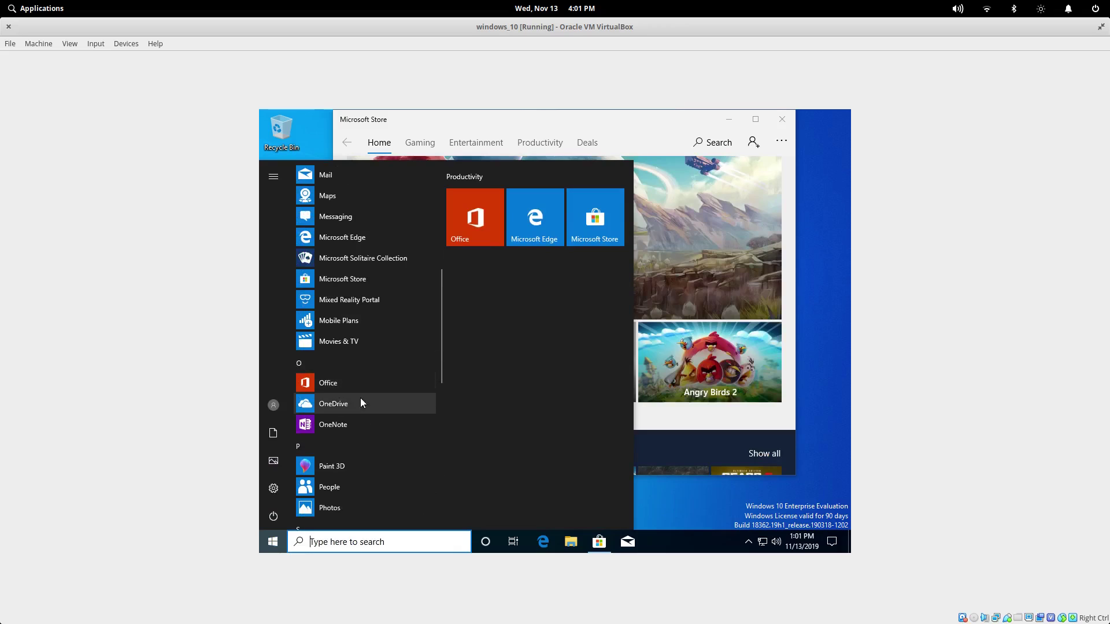
{"action": "scroll", "coordinate": [386, 398], "scroll_direction": "down", "scroll_amount": 5}
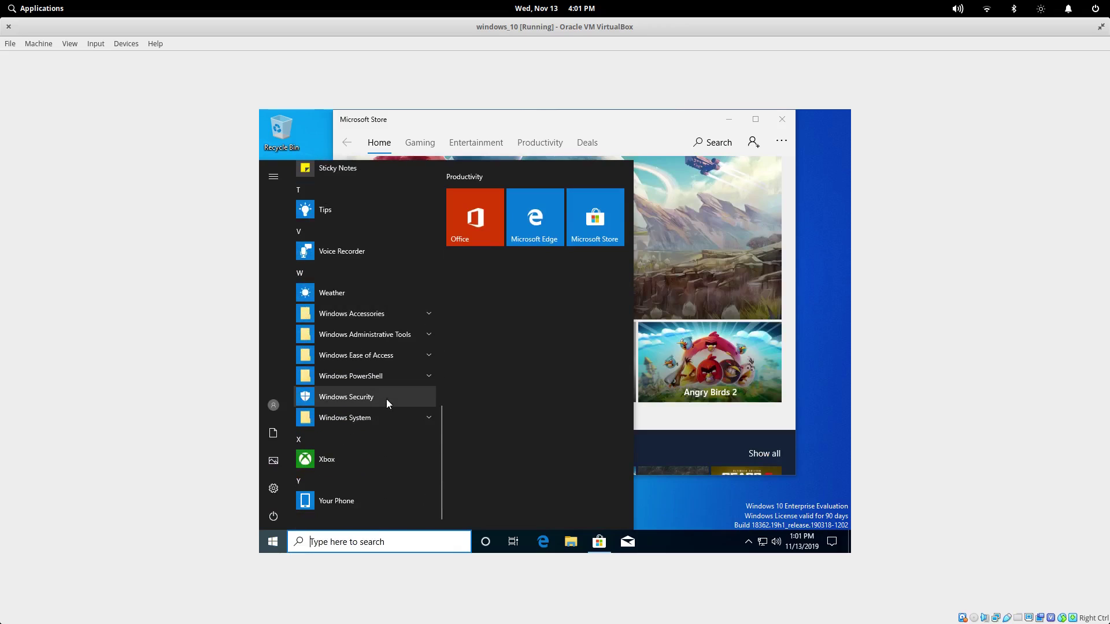
{"action": "left_click", "coordinate": [422, 418]}
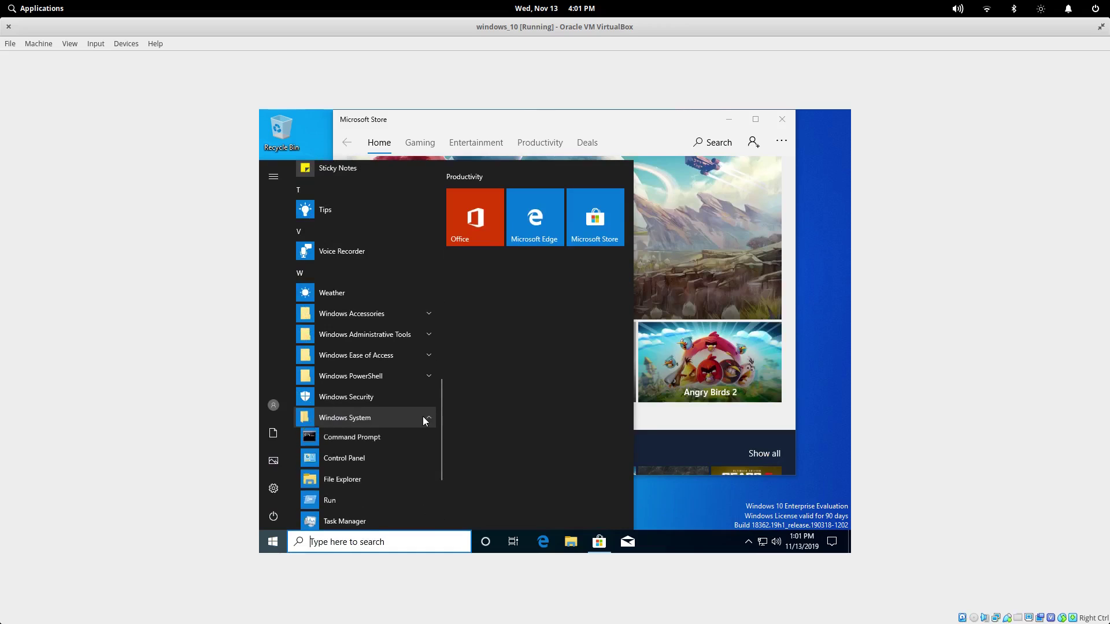
{"action": "left_click", "coordinate": [422, 417]}
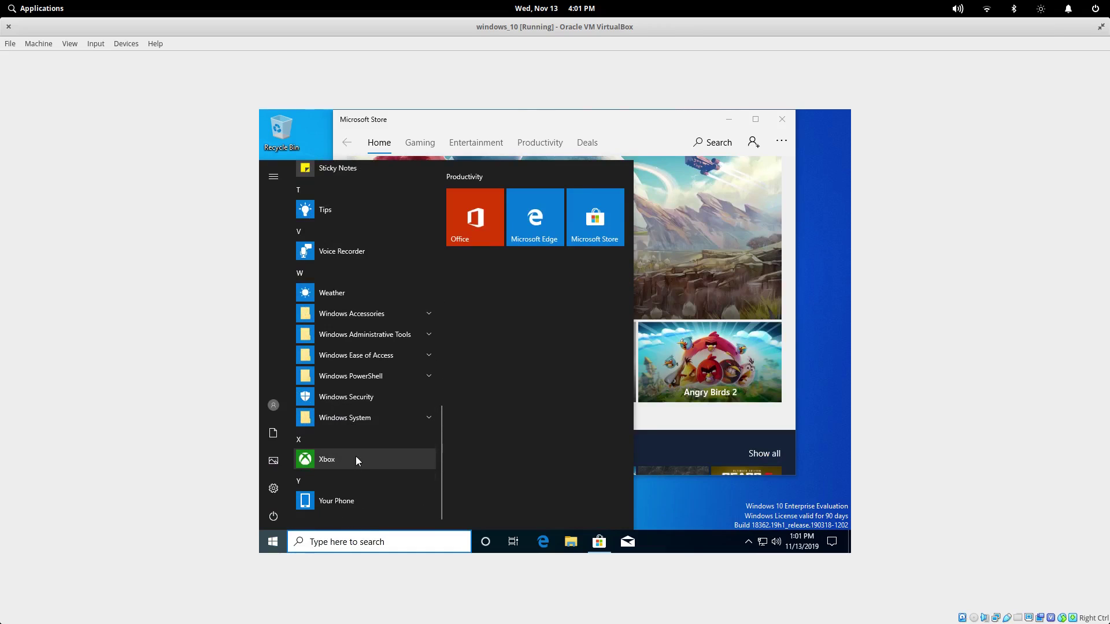
{"action": "left_click", "coordinate": [389, 380]}
{"action": "left_click", "coordinate": [388, 380]}
{"action": "left_click", "coordinate": [395, 355]}
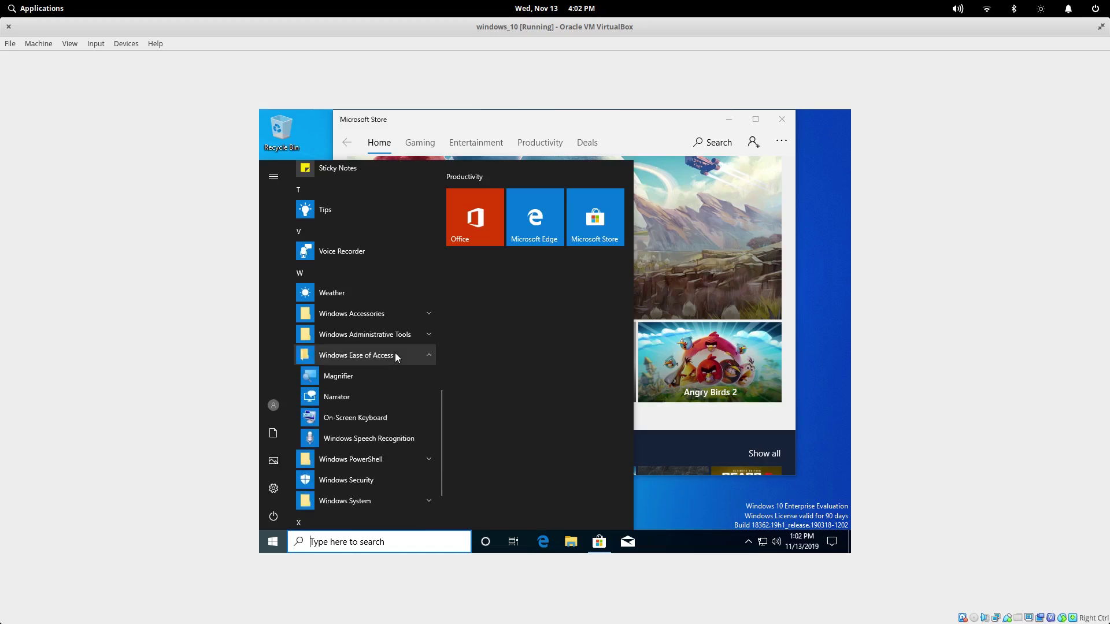
{"action": "left_click", "coordinate": [394, 354]}
Step: Expand Windows Administrative Tools and launch Computer Management
{"action": "left_click", "coordinate": [395, 341]}
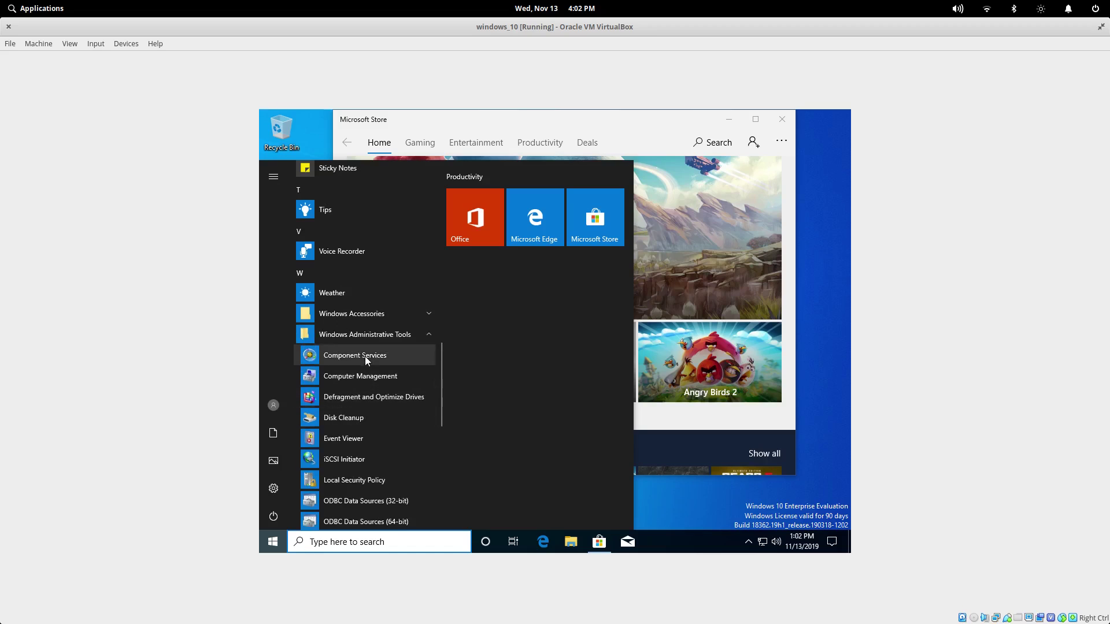
{"action": "scroll", "coordinate": [363, 360], "scroll_direction": "down", "scroll_amount": 3}
{"action": "scroll", "coordinate": [365, 343], "scroll_direction": "up", "scroll_amount": 1}
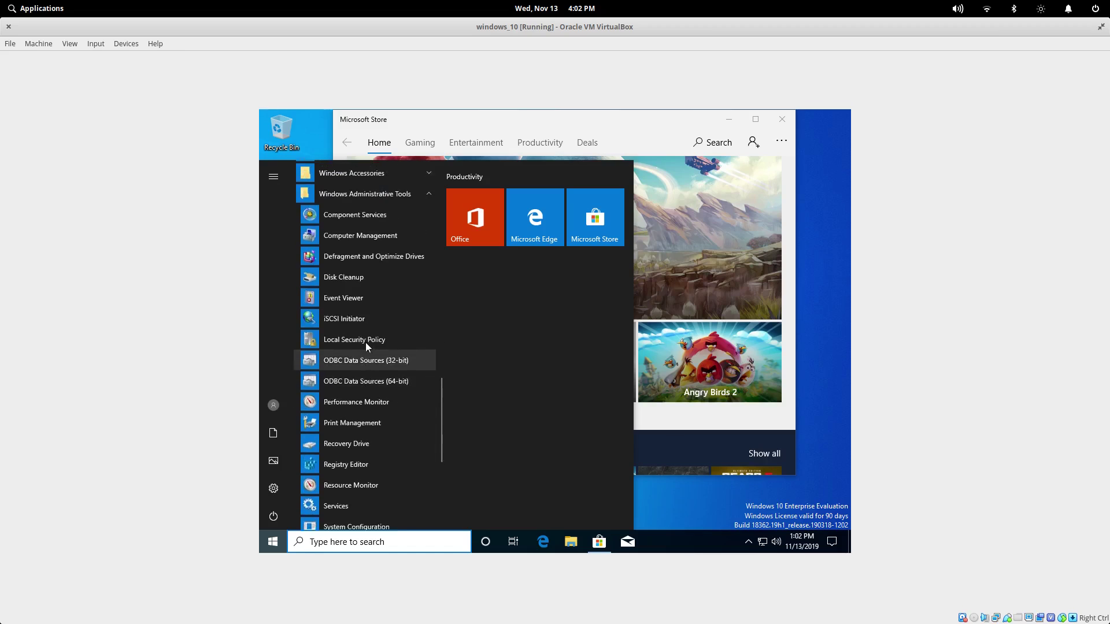
{"action": "scroll", "coordinate": [365, 342], "scroll_direction": "up", "scroll_amount": 1}
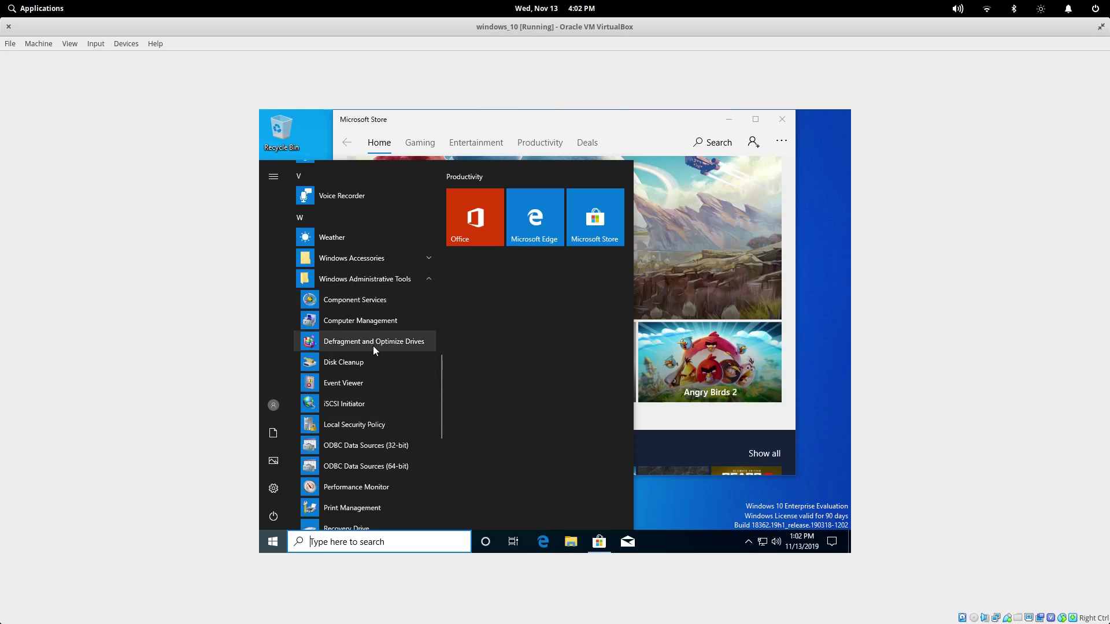
{"action": "left_click", "coordinate": [374, 320]}
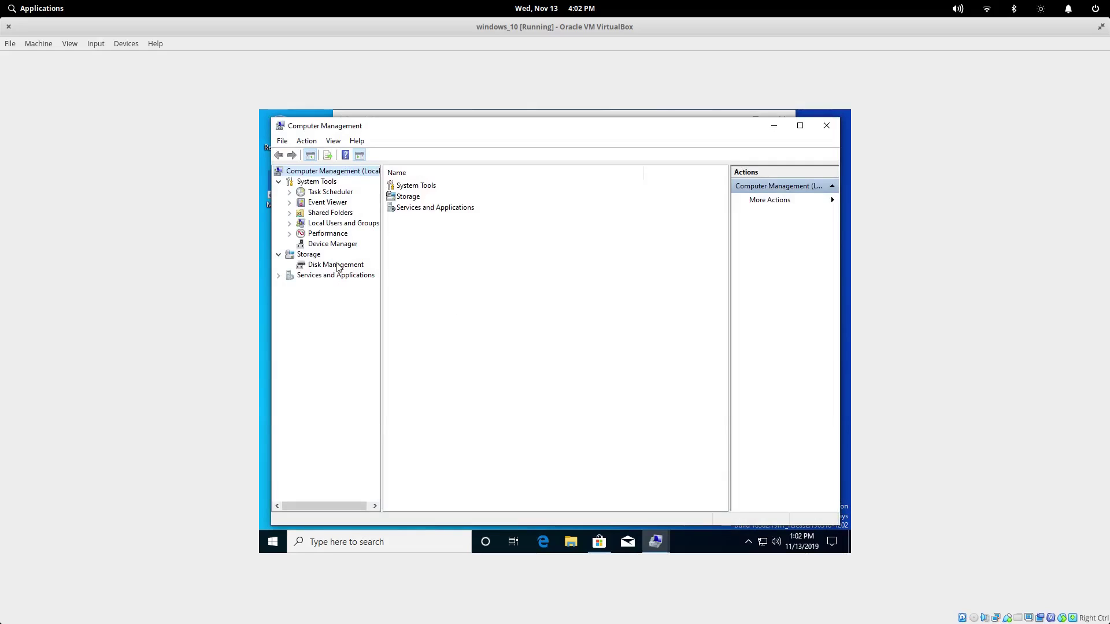
Step: Inspect Disk Management, Device Manager and the C: partition, then close Computer Management
{"action": "left_click", "coordinate": [314, 267]}
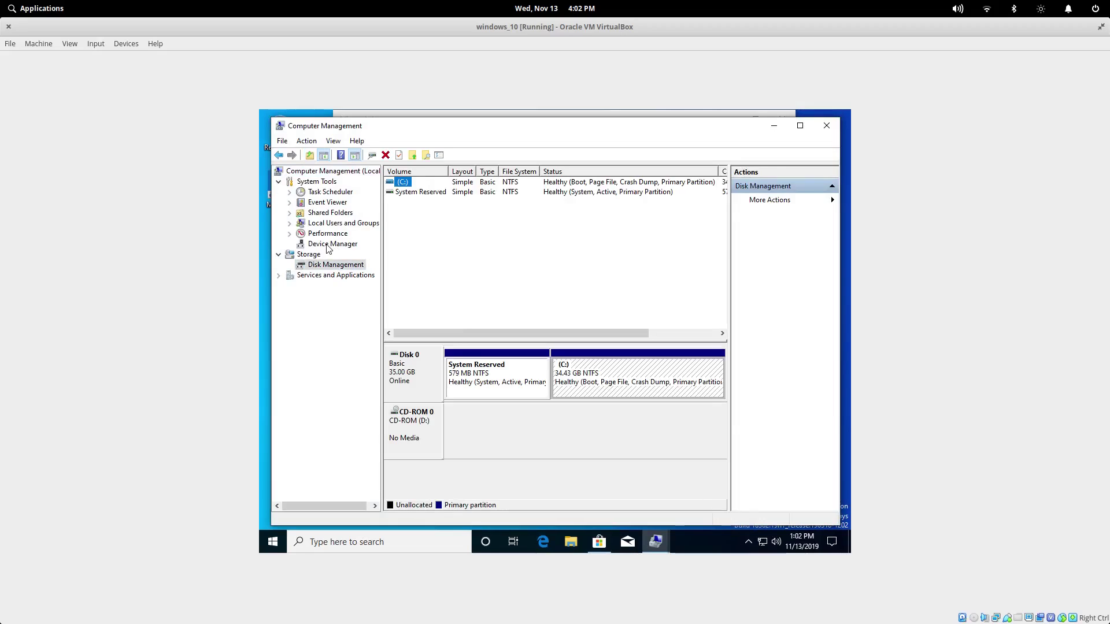
{"action": "left_click", "coordinate": [327, 244]}
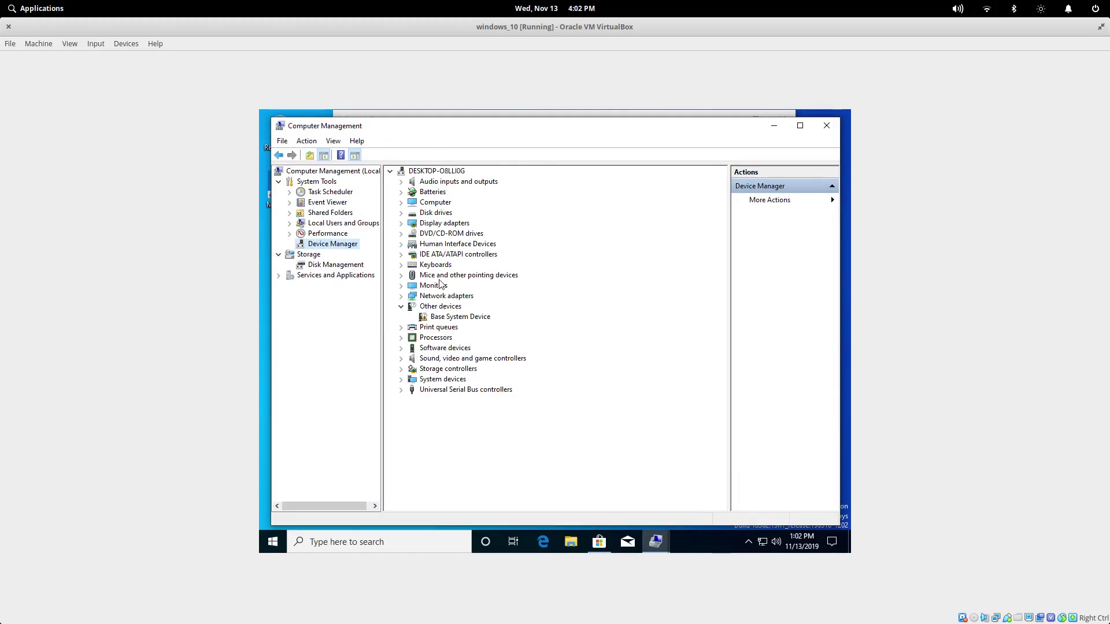
{"action": "left_click", "coordinate": [335, 265]}
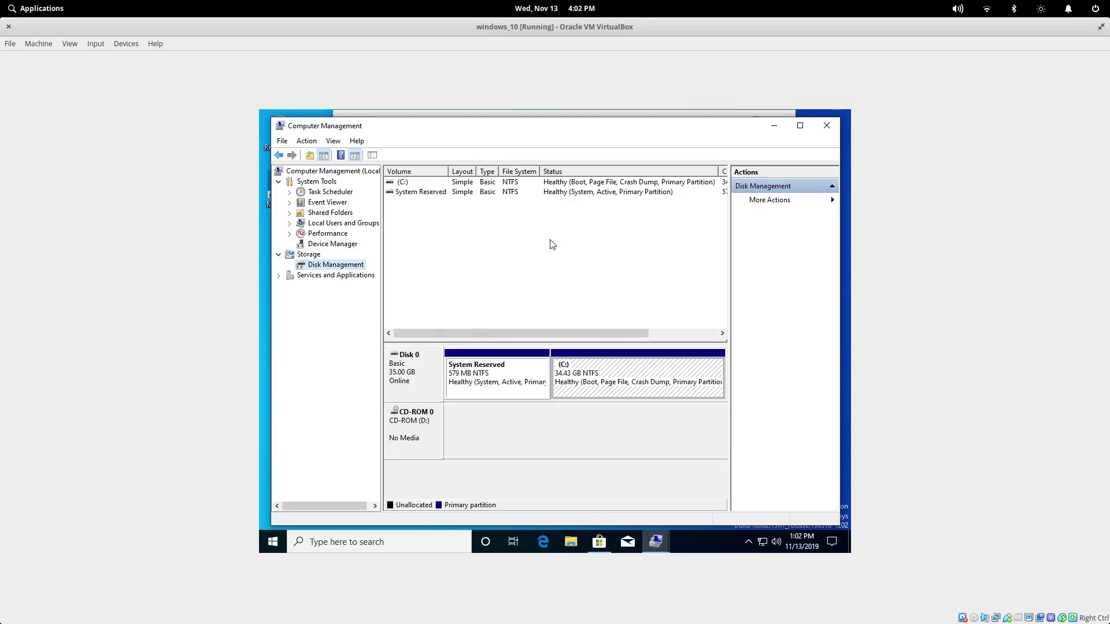
{"action": "left_click", "coordinate": [605, 382]}
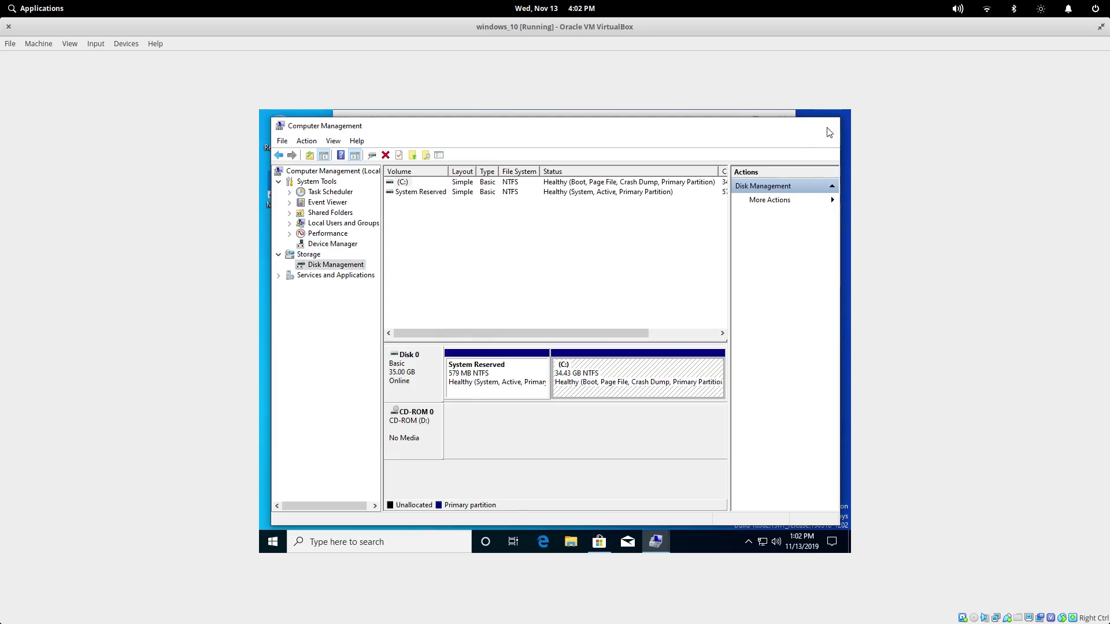
{"action": "key", "text": "alt+Left"}
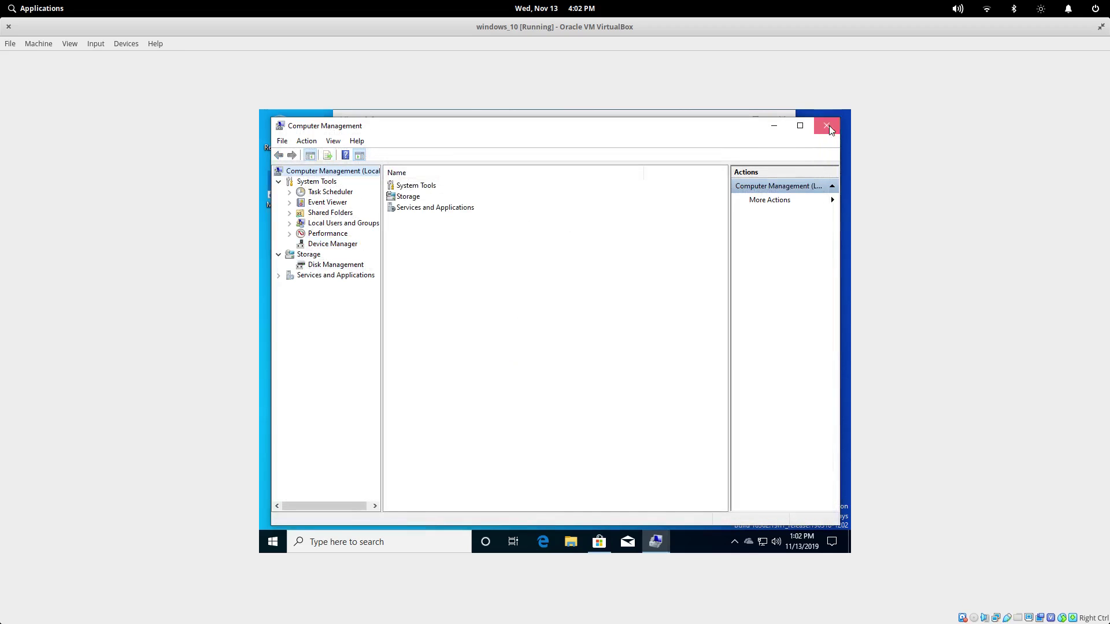
{"action": "left_click", "coordinate": [827, 126]}
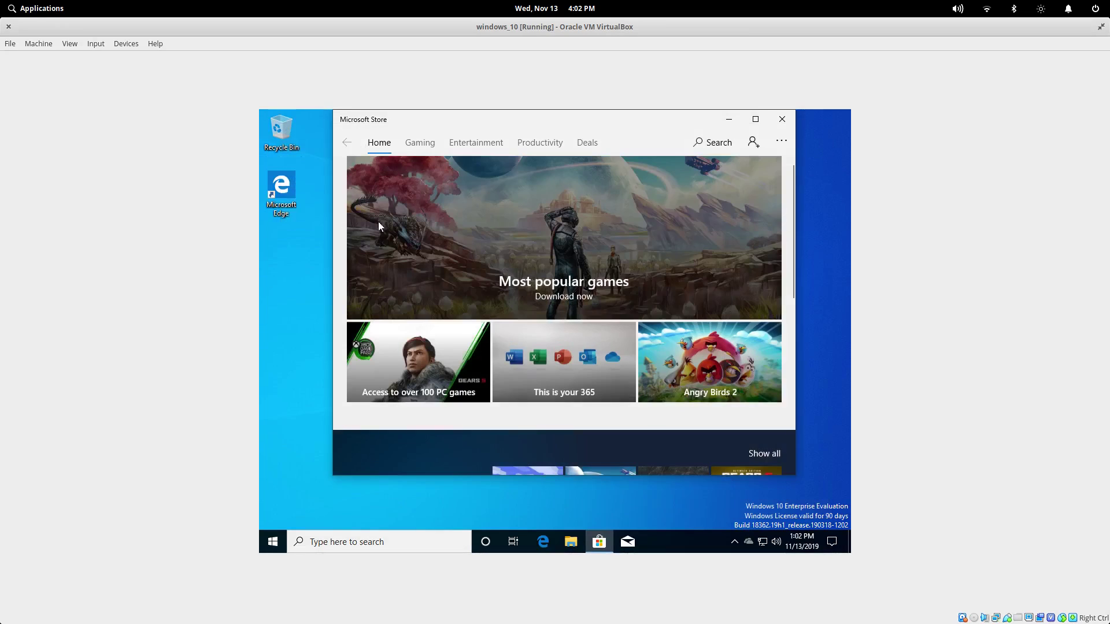
Step: Browse the Store's Gaming, Entertainment, Productivity and Deals pages, close it, and hide the OneDrive tray icon
{"action": "left_click", "coordinate": [421, 143]}
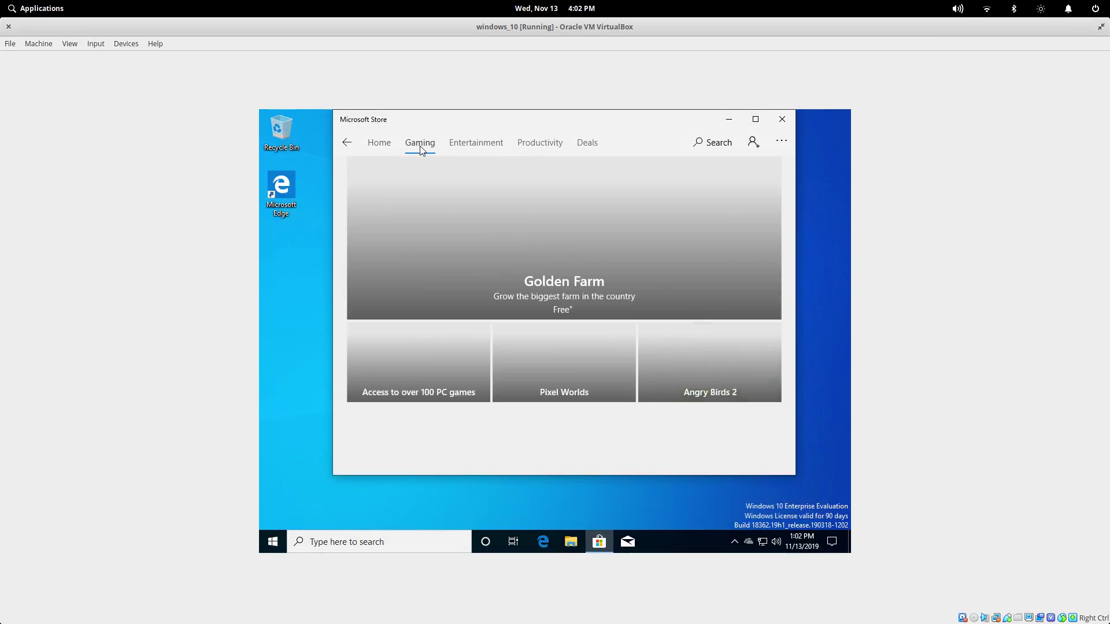
{"action": "left_click", "coordinate": [487, 149]}
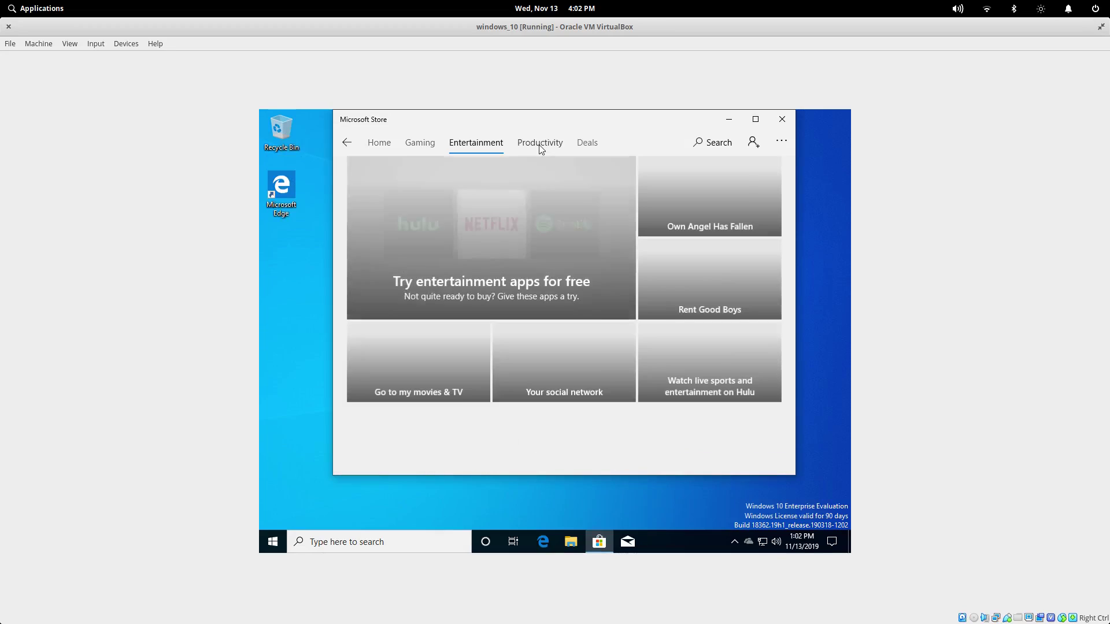
{"action": "left_click", "coordinate": [540, 147]}
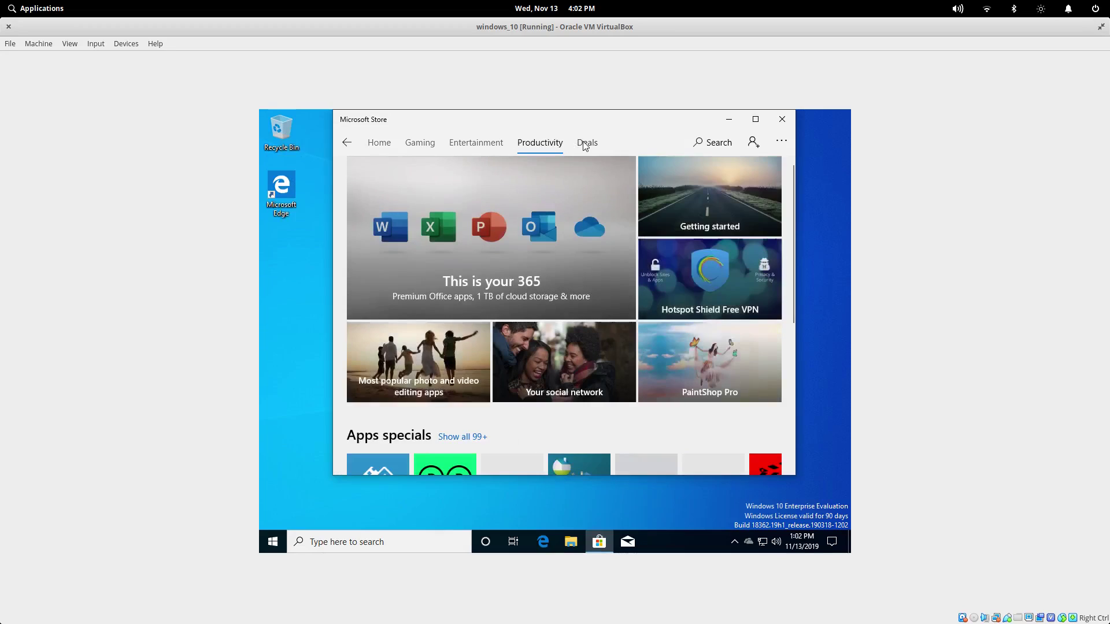
{"action": "left_click", "coordinate": [586, 143]}
{"action": "scroll", "coordinate": [620, 327], "scroll_direction": "down", "scroll_amount": 5}
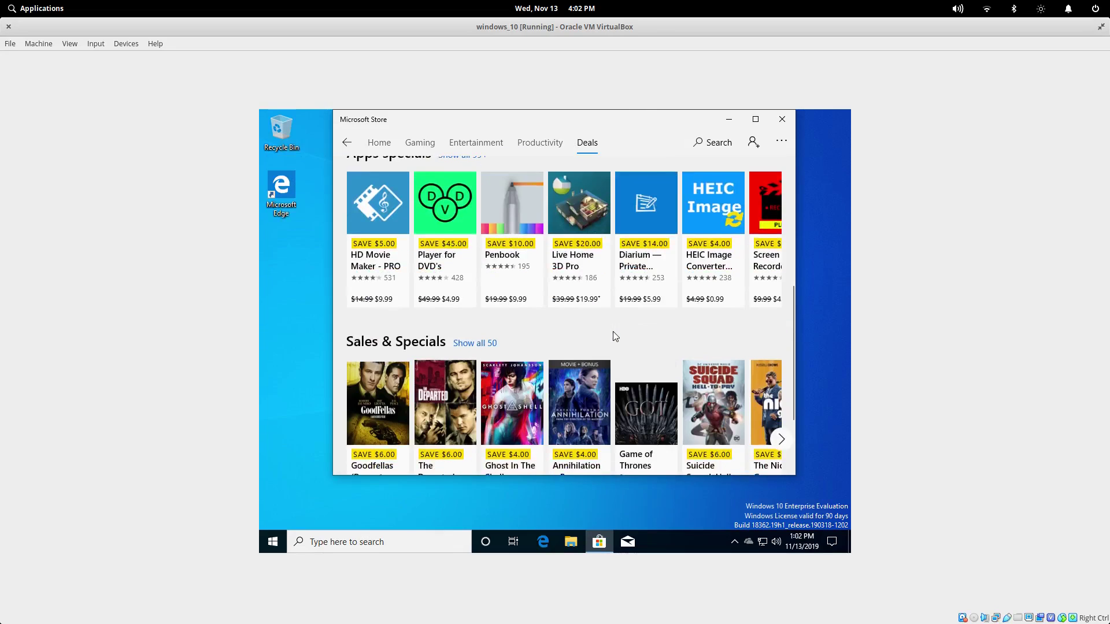
{"action": "scroll", "coordinate": [613, 332], "scroll_direction": "down", "scroll_amount": 2}
{"action": "scroll", "coordinate": [613, 332], "scroll_direction": "up", "scroll_amount": 8}
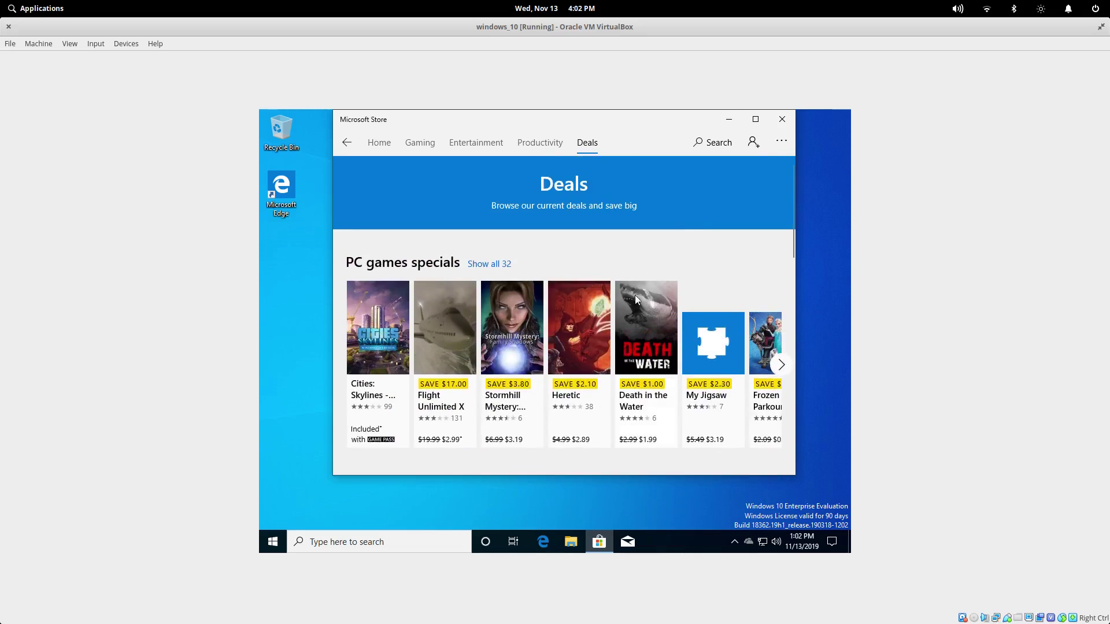
{"action": "left_click", "coordinate": [782, 120]}
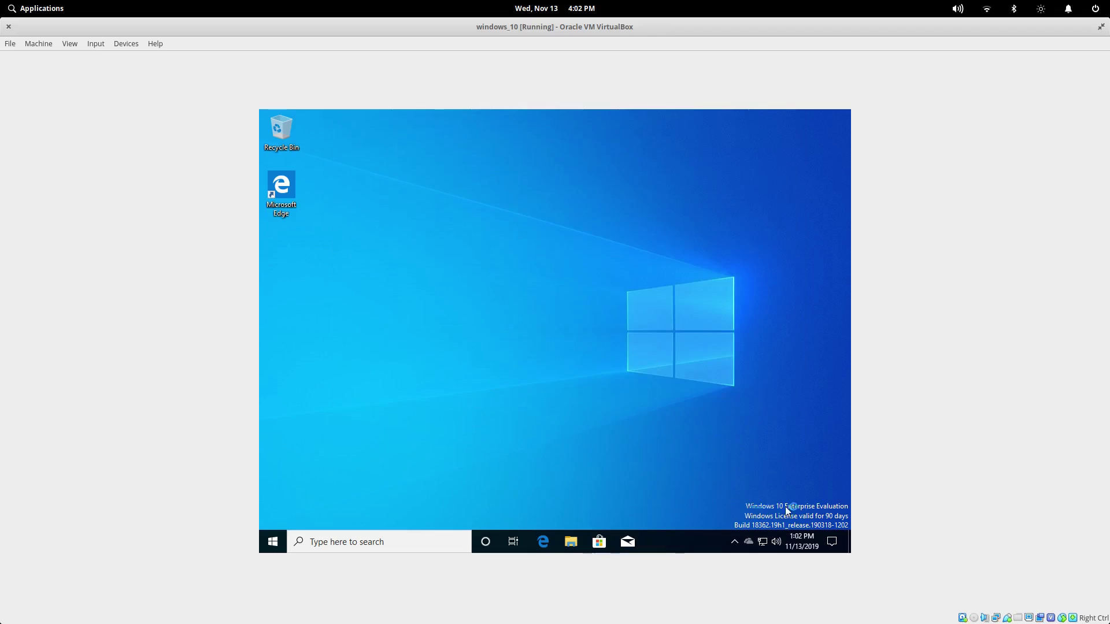
{"action": "left_click_drag", "start_coordinate": [747, 541], "coordinate": [760, 519]}
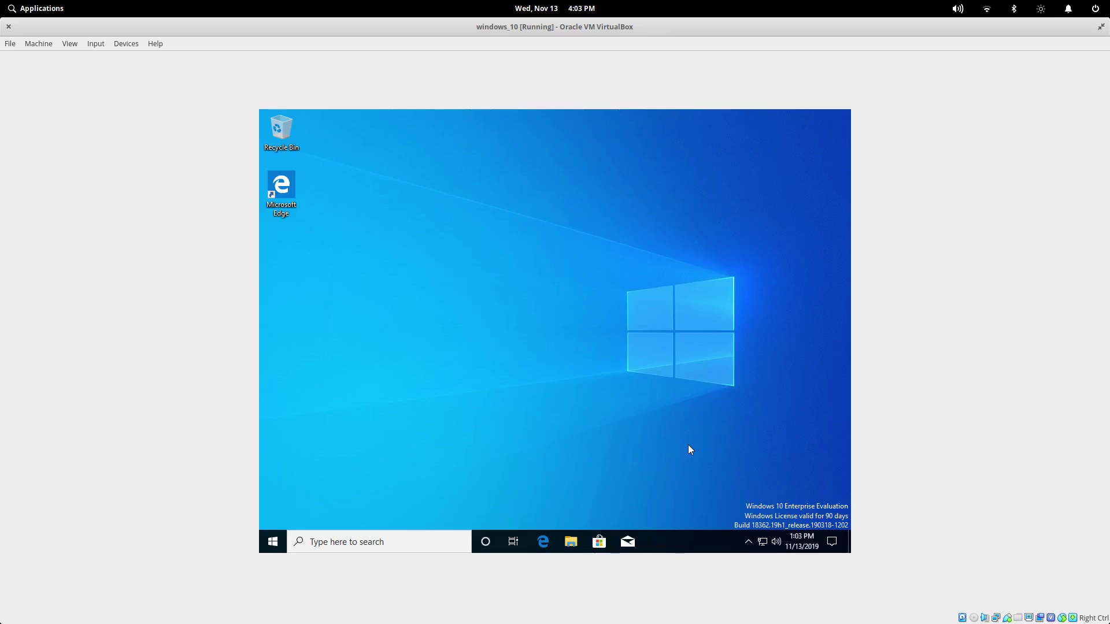